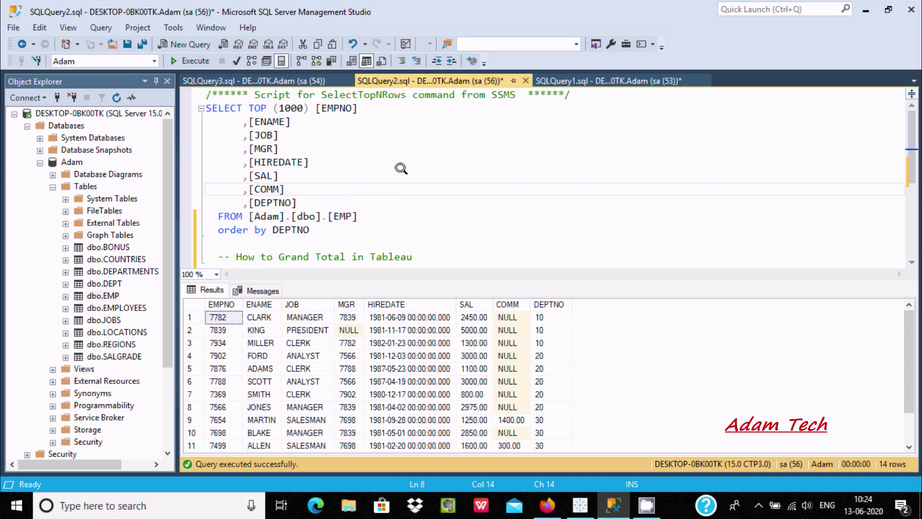
# Leave the EMP salary query in SSMS and bring up Tableau's empty Sheet 1.
pyautogui.press('Up')
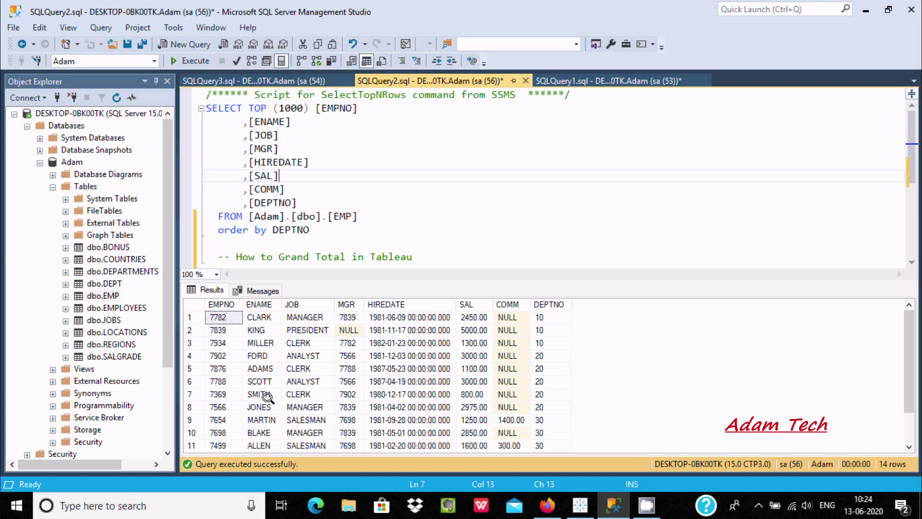
pyautogui.click(580, 505)
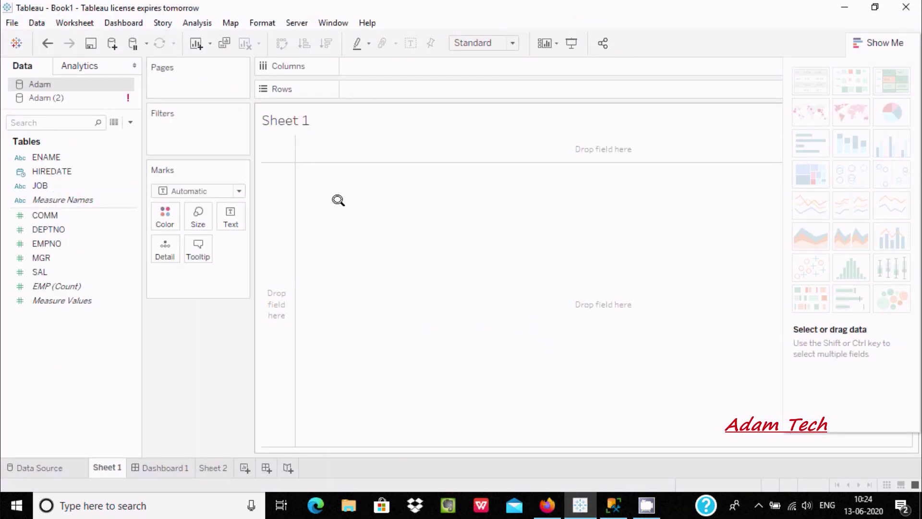
# Build a text table of ENAME, JOB and YEAR(HIREDATE) with SUM(SAL), checking it against the SQL results.
pyautogui.click(38, 211)
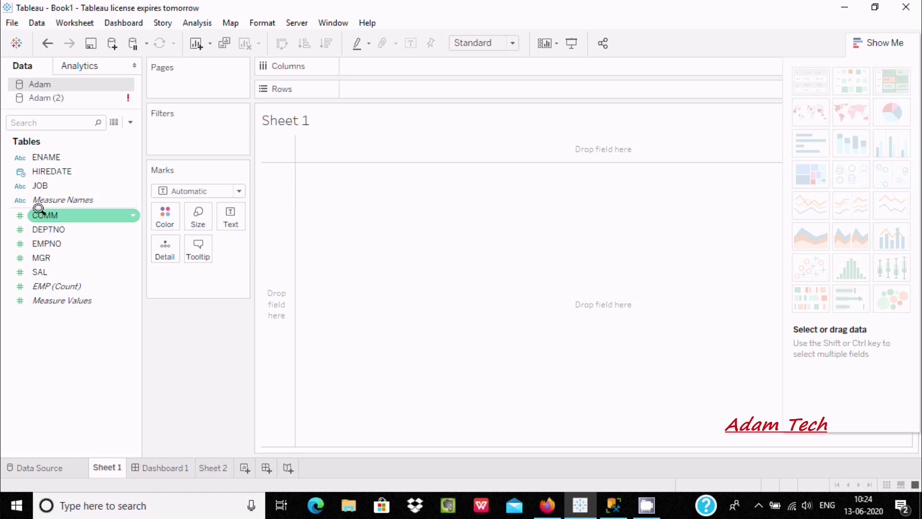
pyautogui.click(41, 272)
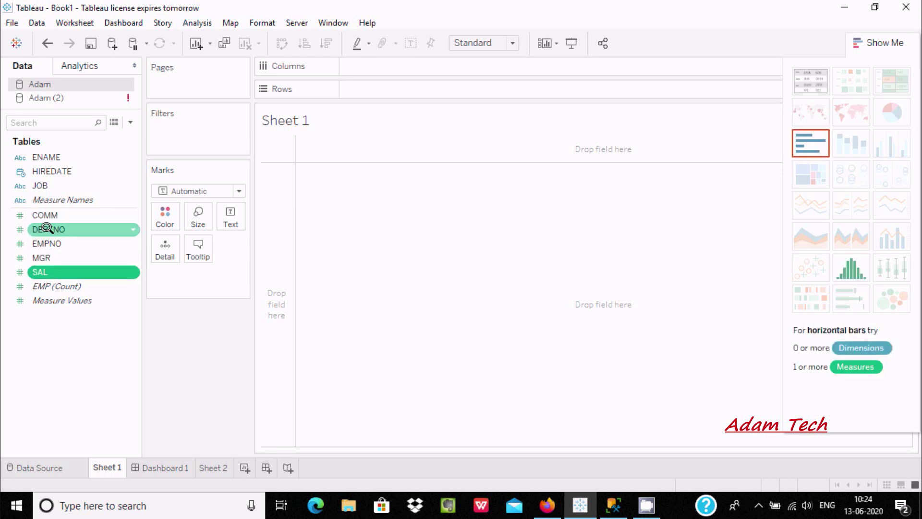
pyautogui.keyDown('ctrl'); pyautogui.click(45, 185); pyautogui.keyUp('ctrl')
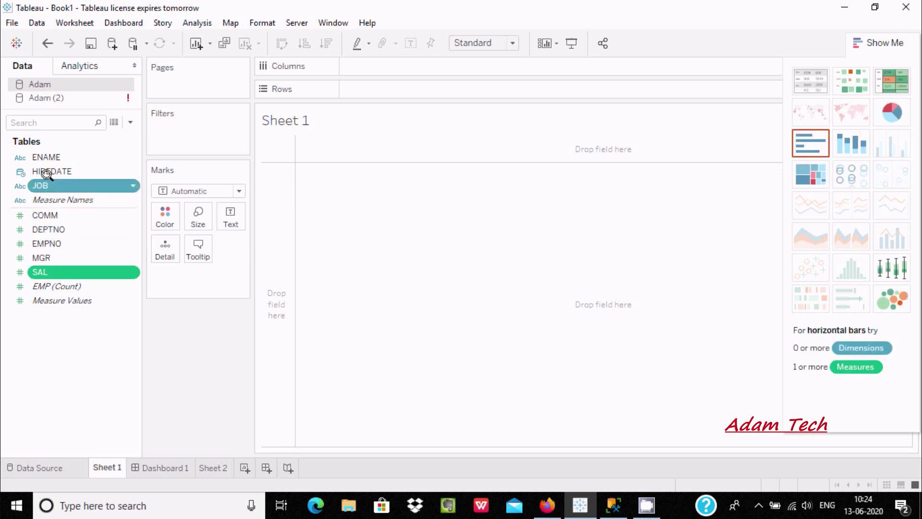
pyautogui.keyDown('ctrl'); pyautogui.click(48, 171); pyautogui.keyUp('ctrl')
pyautogui.keyDown('ctrl'); pyautogui.click(46, 157); pyautogui.keyUp('ctrl')
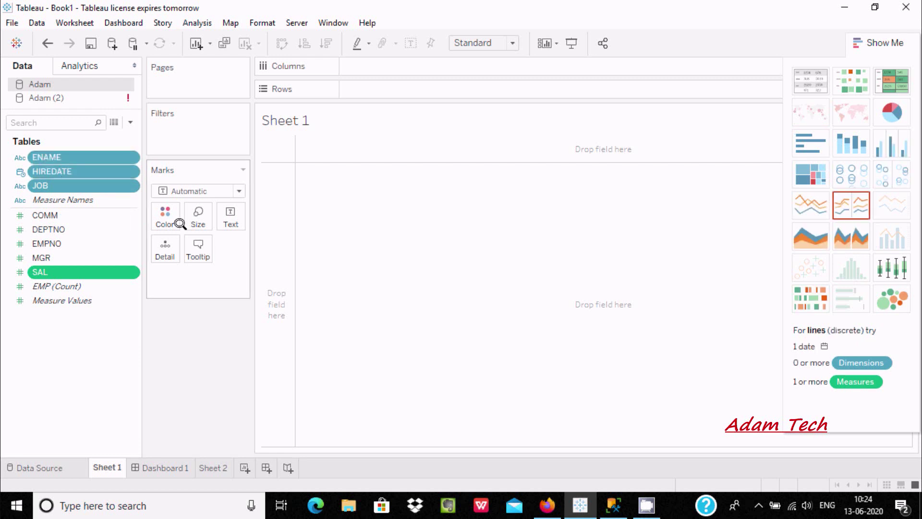
pyautogui.moveTo(34, 153); pyautogui.dragTo(396, 216)
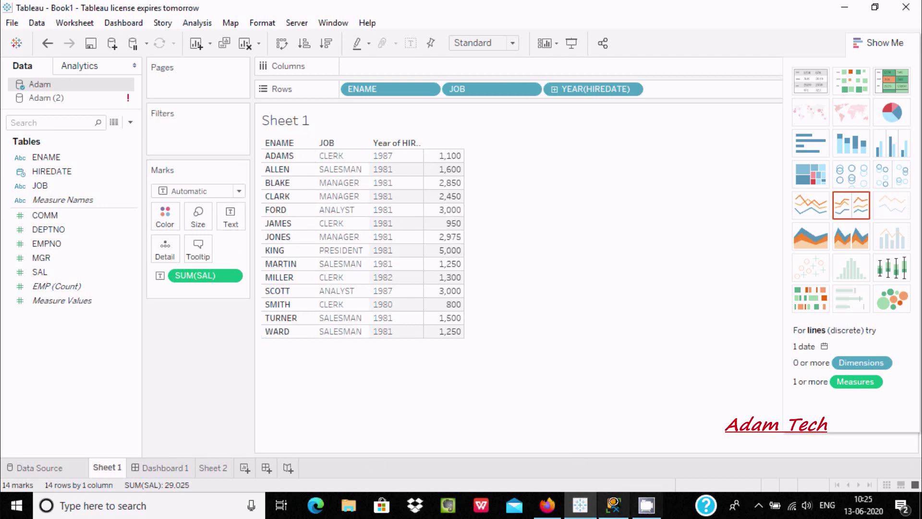
pyautogui.click(614, 505)
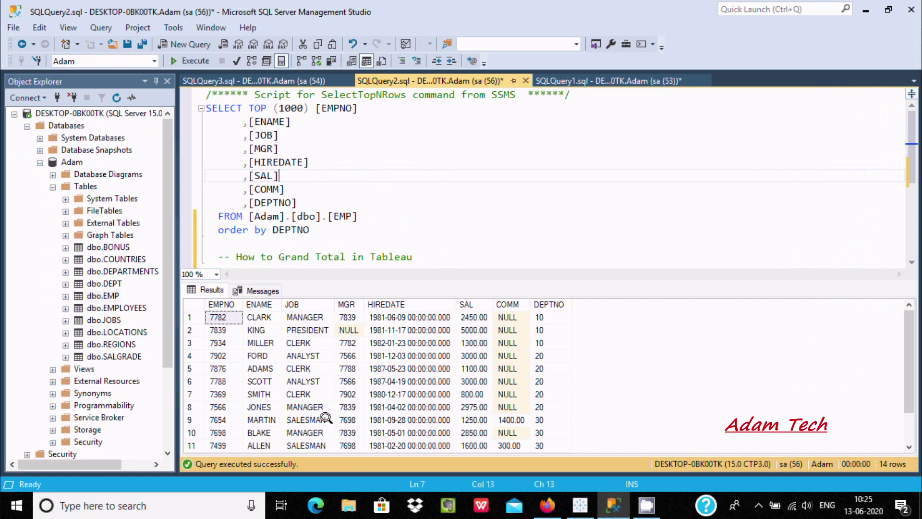
pyautogui.click(580, 505)
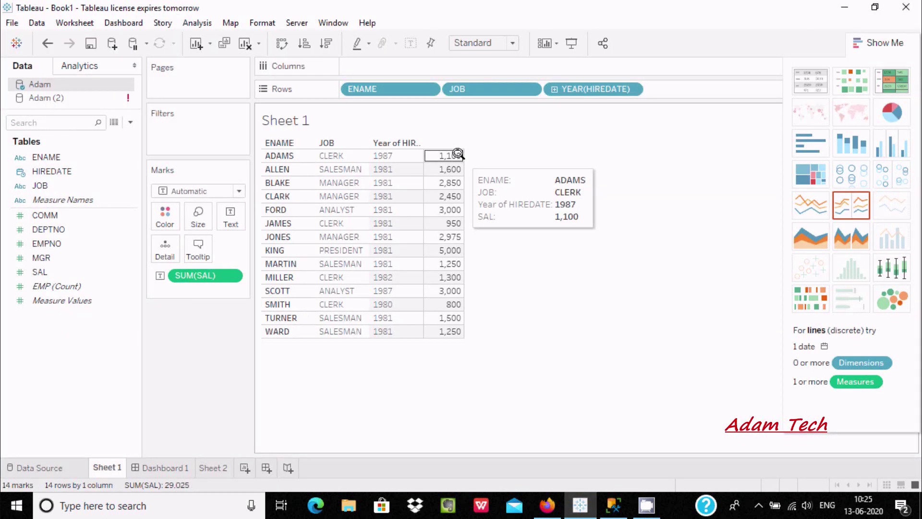
# Show column grand totals so a 29,025 Grand Total row closes the table.
pyautogui.click(183, 21)
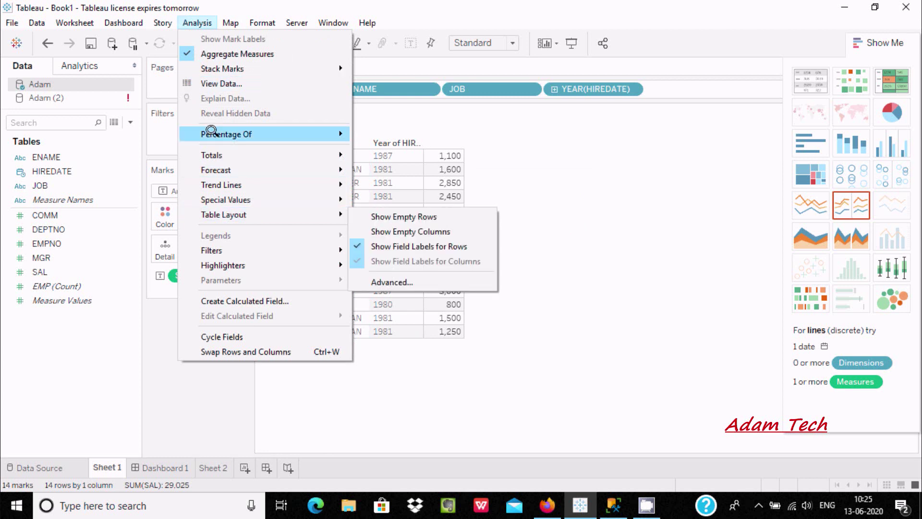
pyautogui.moveTo(215, 153)
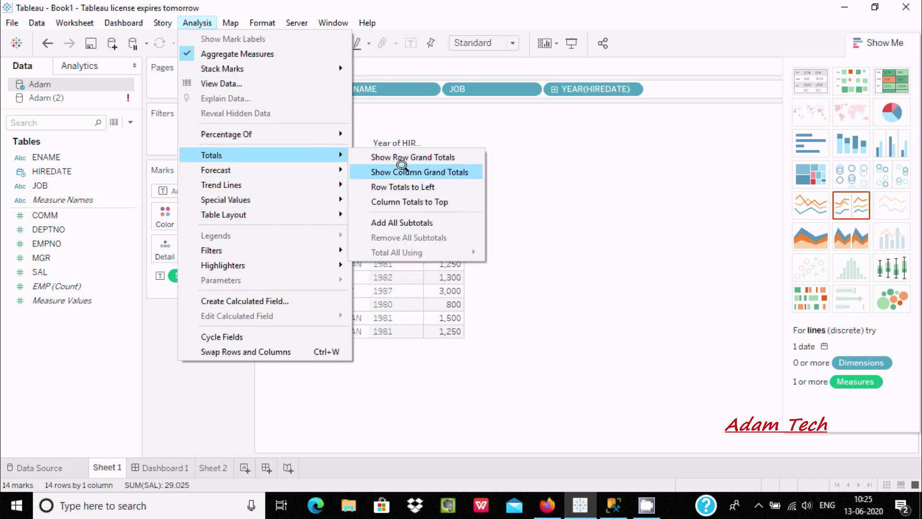
pyautogui.click(436, 169)
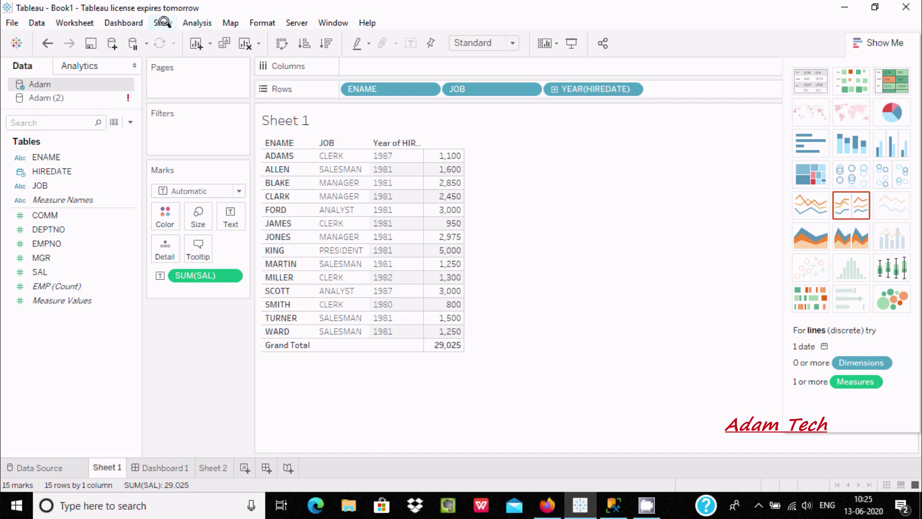
# Place the column Grand Total of 29,025 above the employee rows.
pyautogui.click(185, 22)
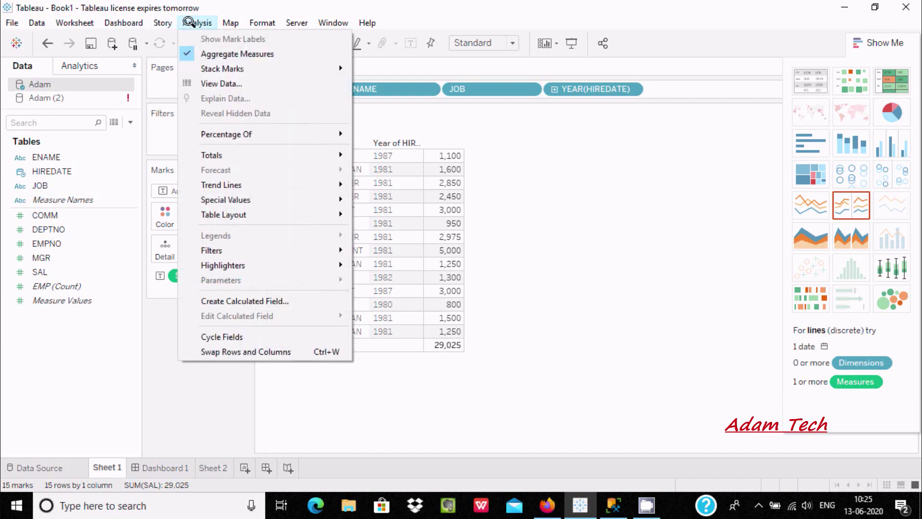
pyautogui.moveTo(226, 153)
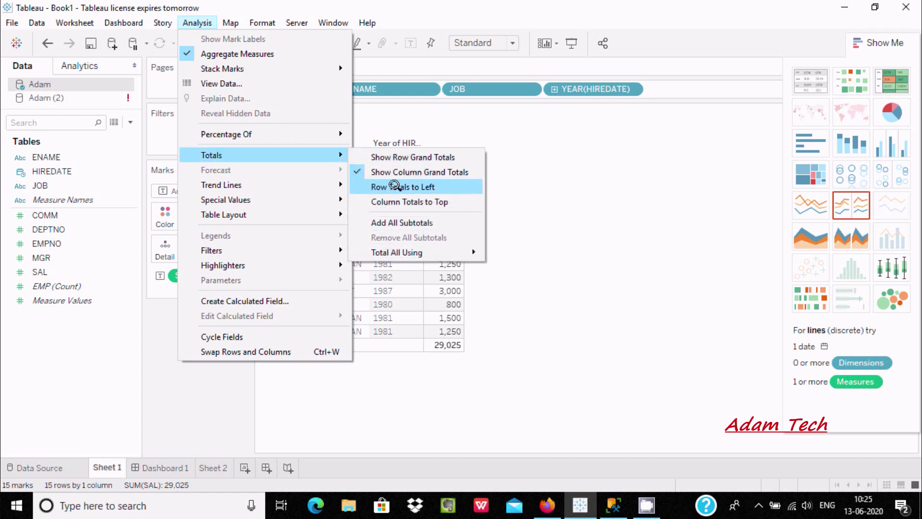
pyautogui.click(418, 201)
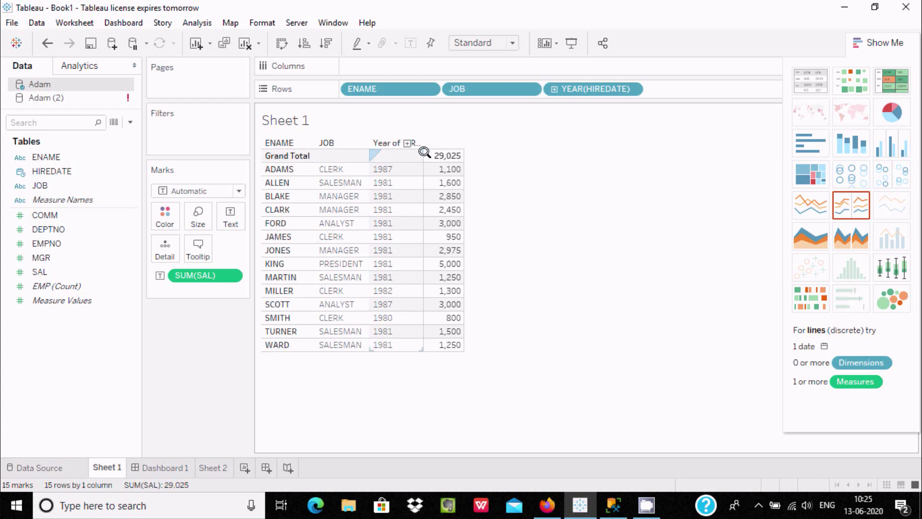
pyautogui.moveTo(429, 149)
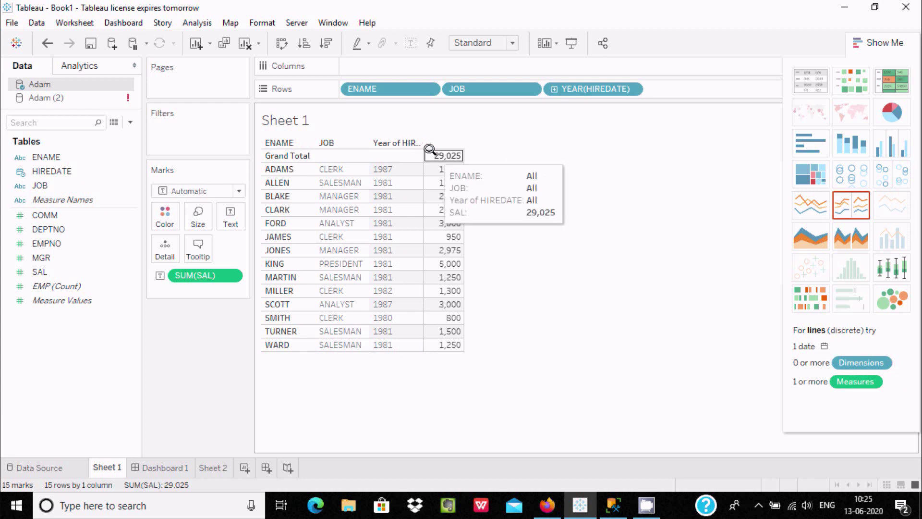
# Add all subtotals and scroll the 43-row table to check the Total rows.
pyautogui.click(192, 23)
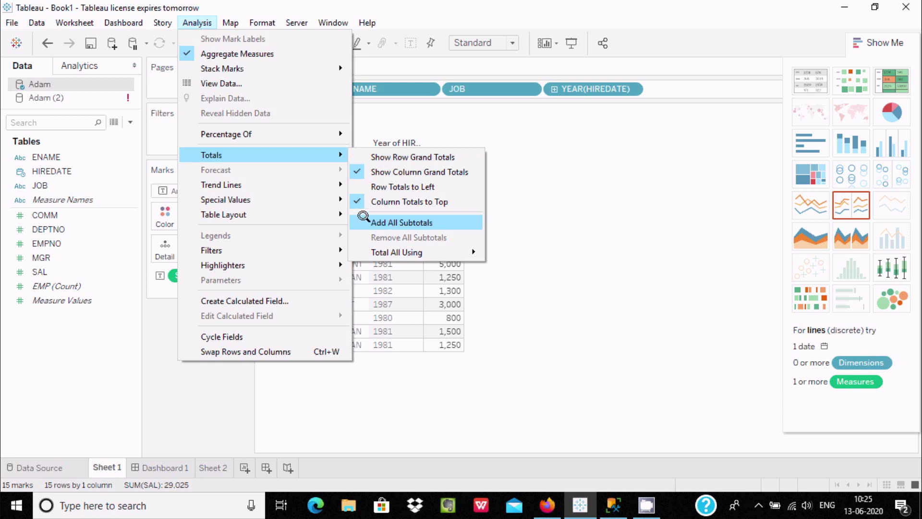
pyautogui.click(379, 217)
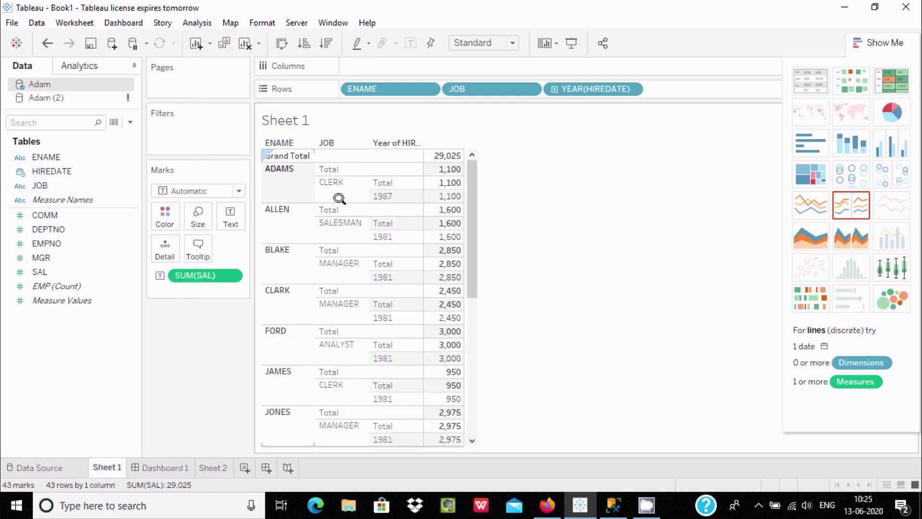
pyautogui.moveTo(444, 208)
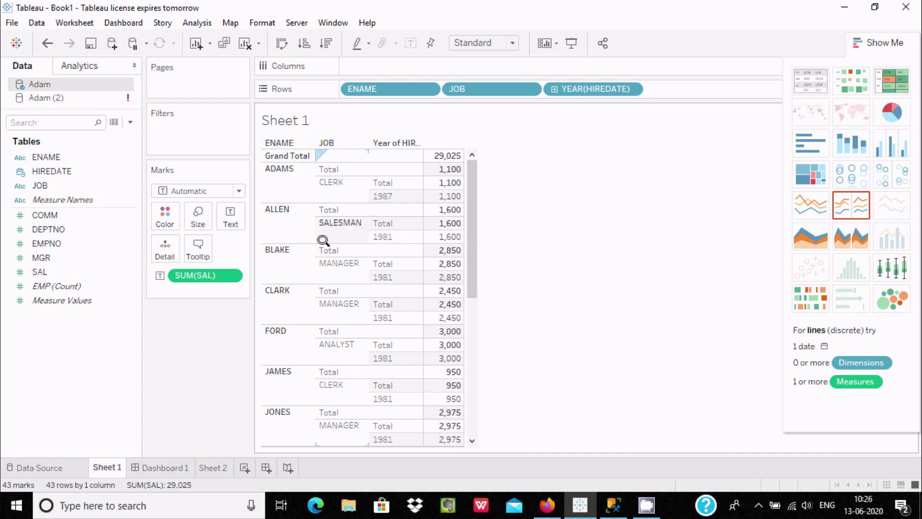
pyautogui.moveTo(464, 220); pyautogui.dragTo(465, 381)
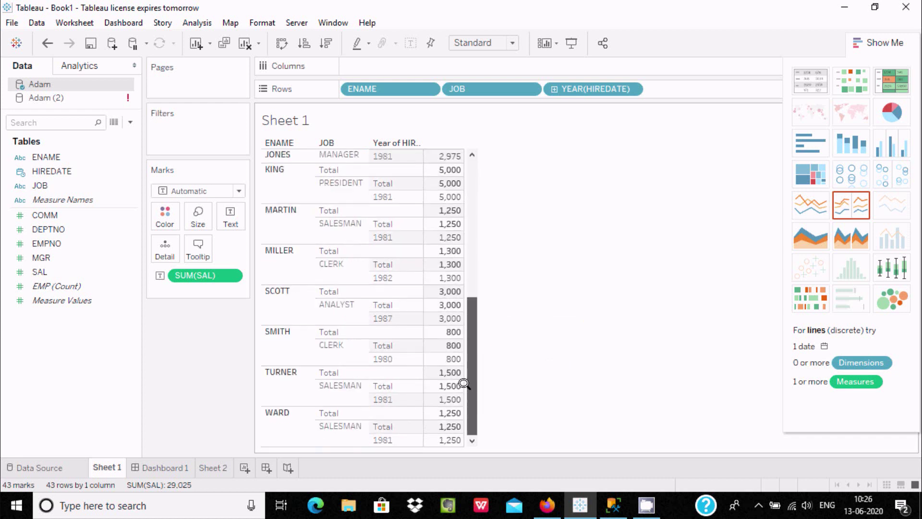
pyautogui.scroll(5, 432, 158)
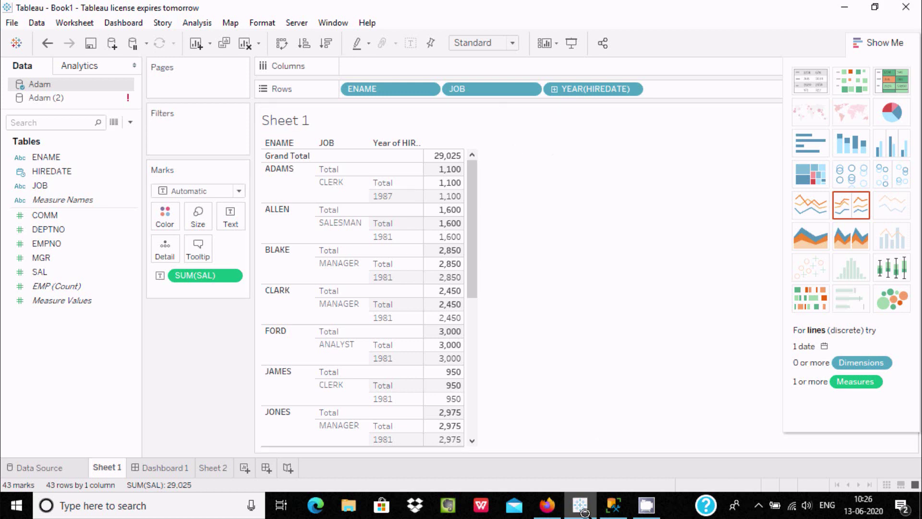
pyautogui.click(605, 495)
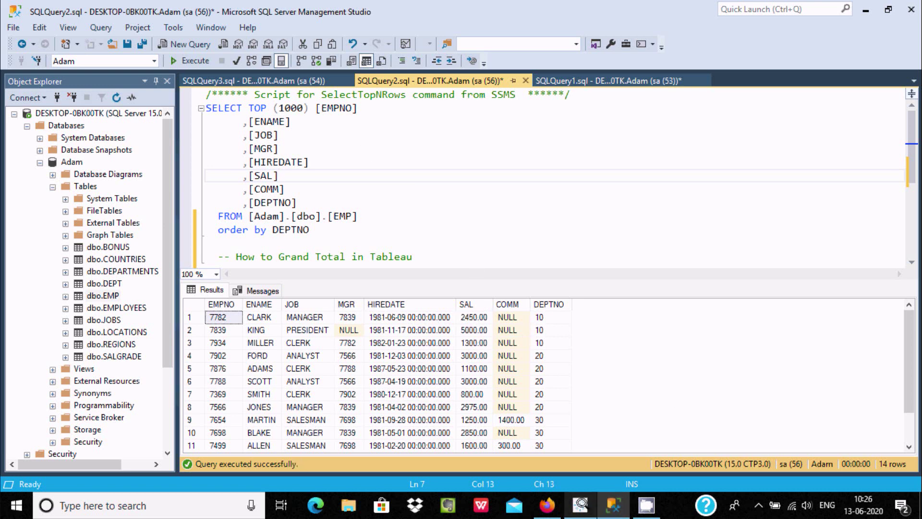
pyautogui.click(579, 505)
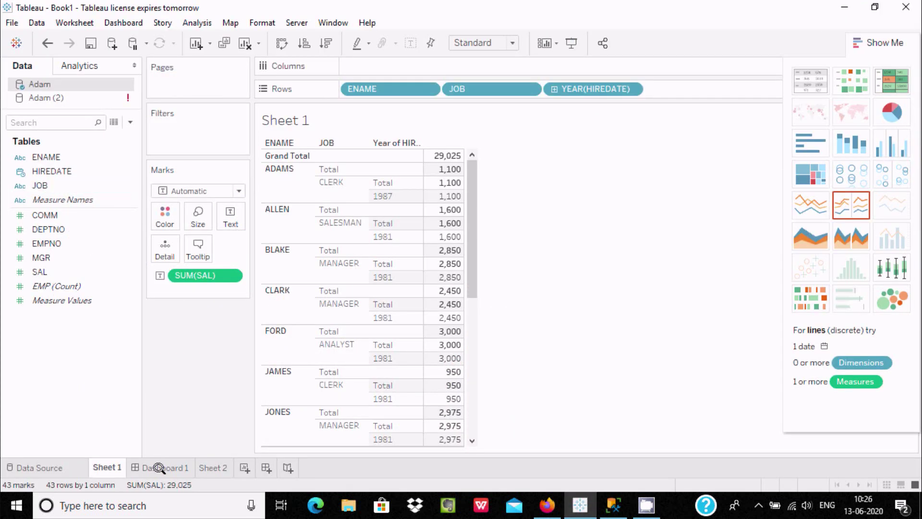
# On Sheet 2, create a DEPTNO (group) field from DEPTNO, accepting the default groups.
pyautogui.click(203, 467)
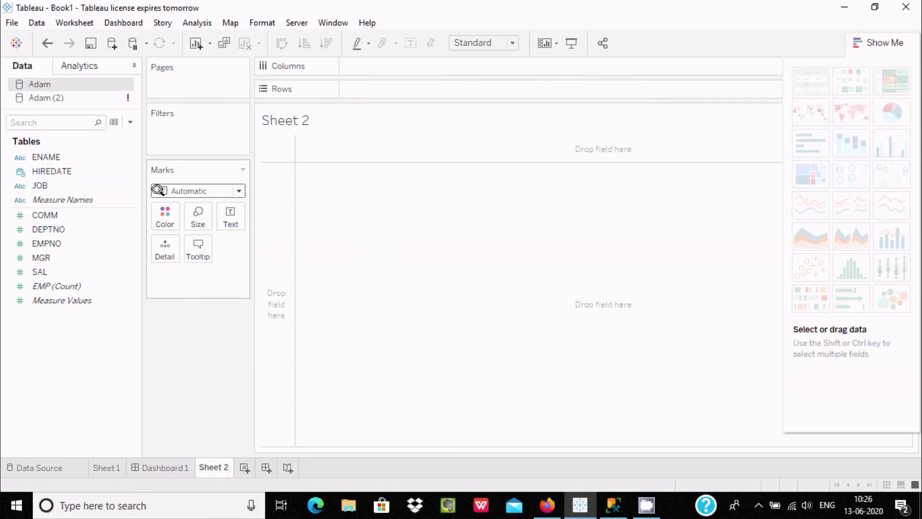
pyautogui.rightClick(25, 225)
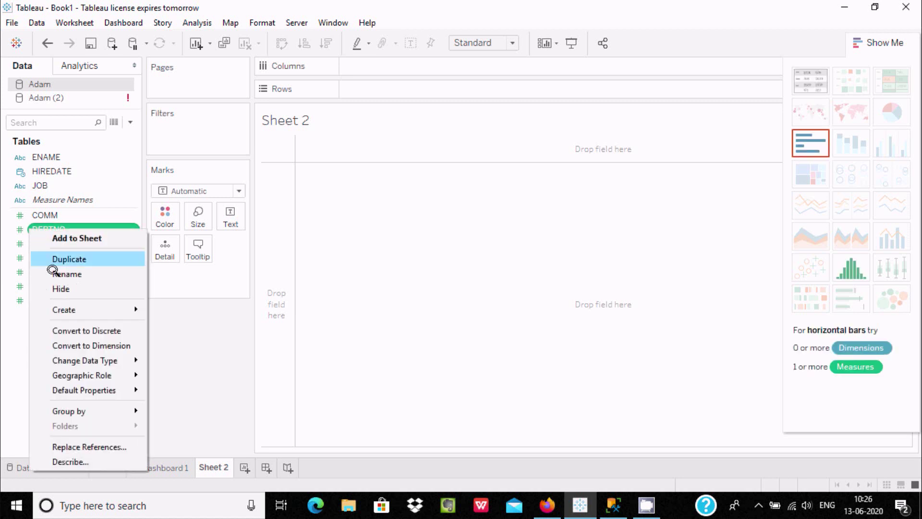
pyautogui.moveTo(70, 308)
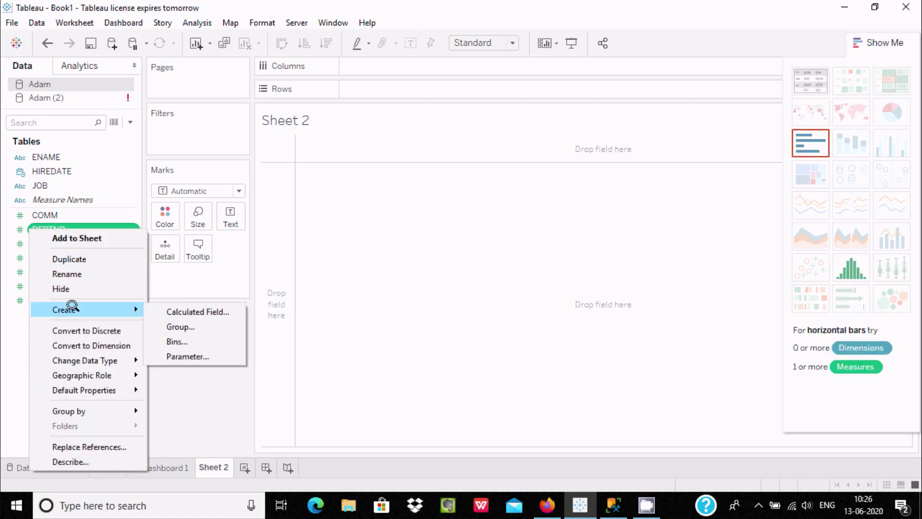
pyautogui.click(193, 325)
pyautogui.click(447, 411)
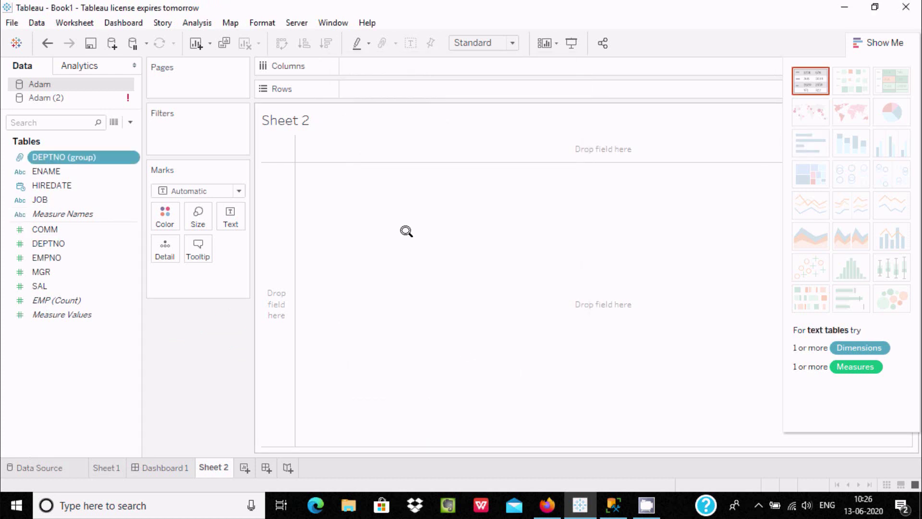
# Lay out SUM(SAL) per ENAME under DEPTNO (group) 10, 20 and 30 as a vertical text table.
pyautogui.moveTo(41, 156); pyautogui.dragTo(330, 183)
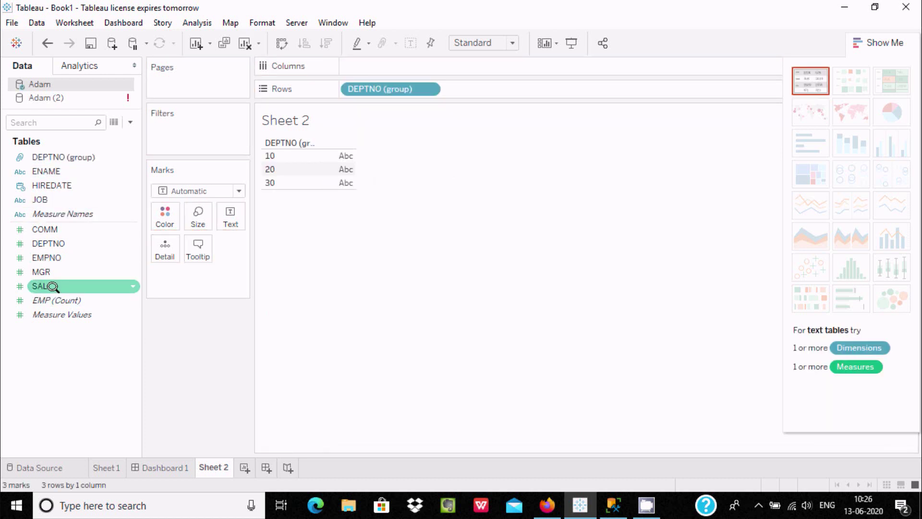
pyautogui.moveTo(46, 277); pyautogui.dragTo(413, 67)
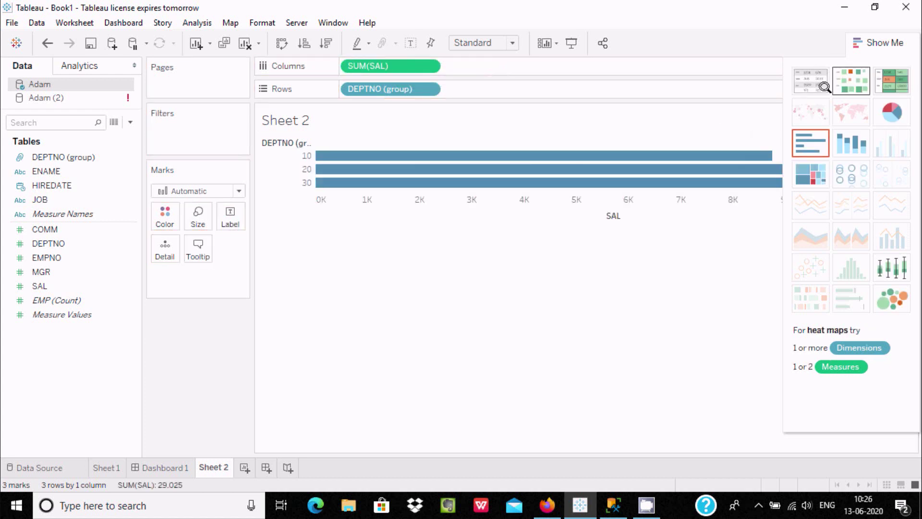
pyautogui.click(811, 73)
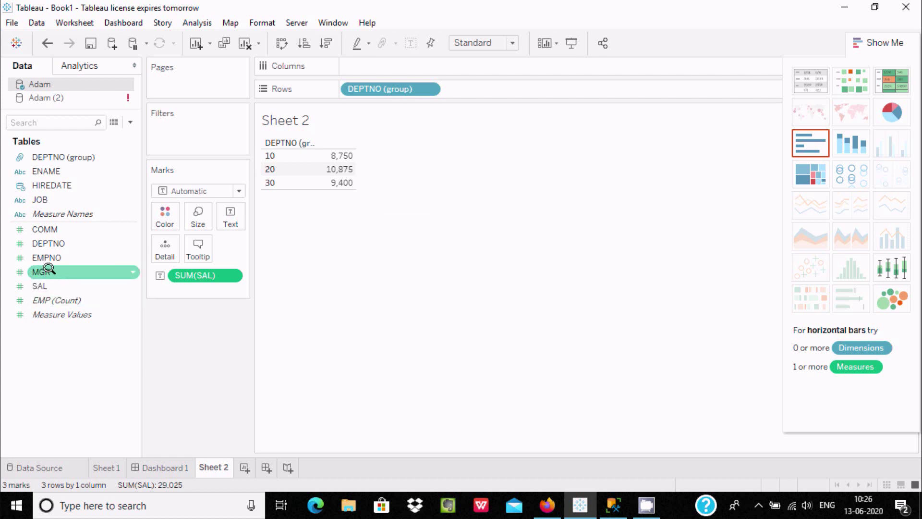
pyautogui.moveTo(48, 171); pyautogui.dragTo(405, 64)
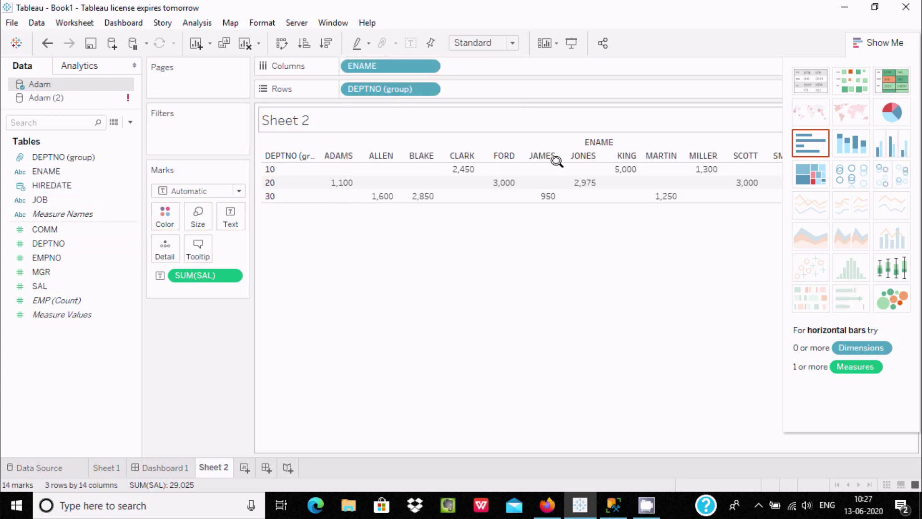
pyautogui.click(809, 77)
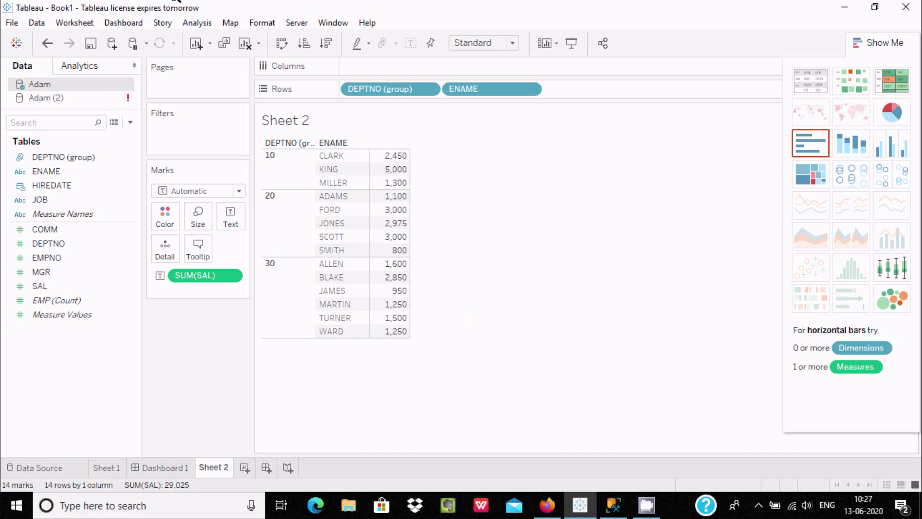
# Show the 29,025 column grand total on the department salary table.
pyautogui.click(197, 21)
pyautogui.moveTo(228, 150)
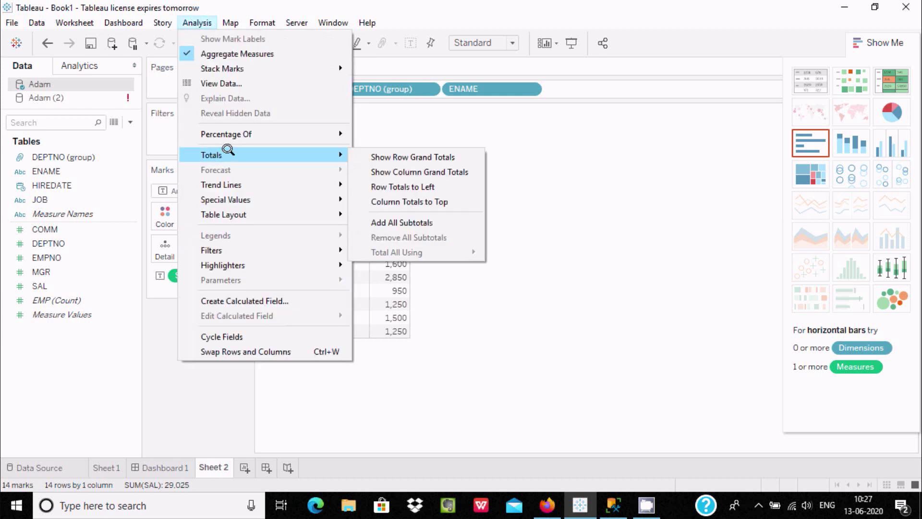
pyautogui.click(375, 172)
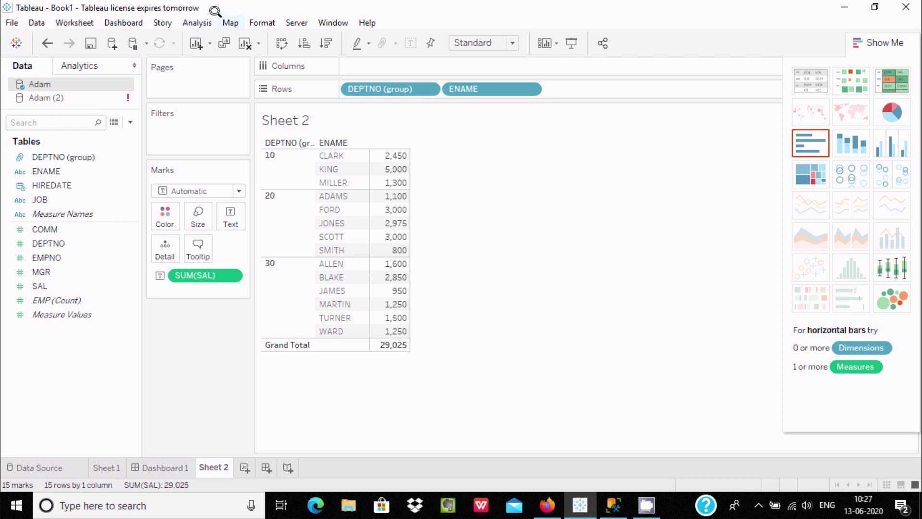
# Move the Grand Total row to the top of the table.
pyautogui.click(197, 23)
pyautogui.moveTo(330, 153)
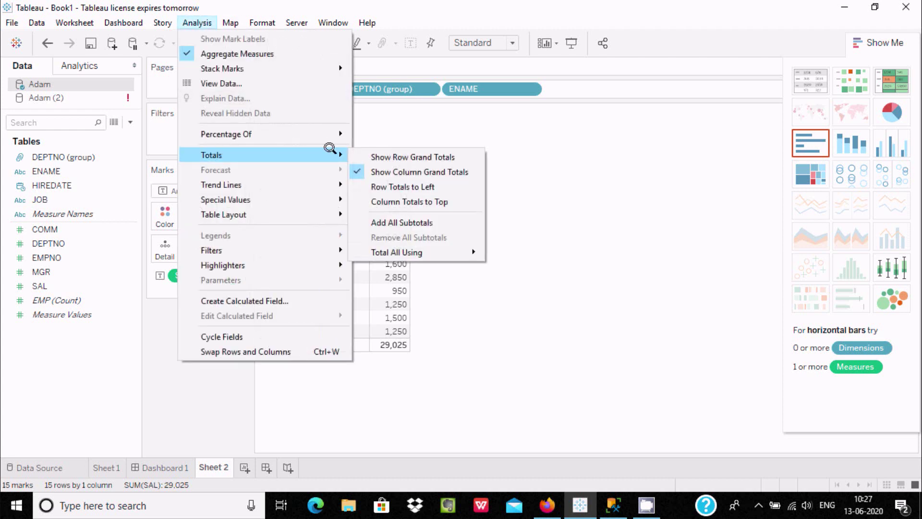
pyautogui.click(385, 201)
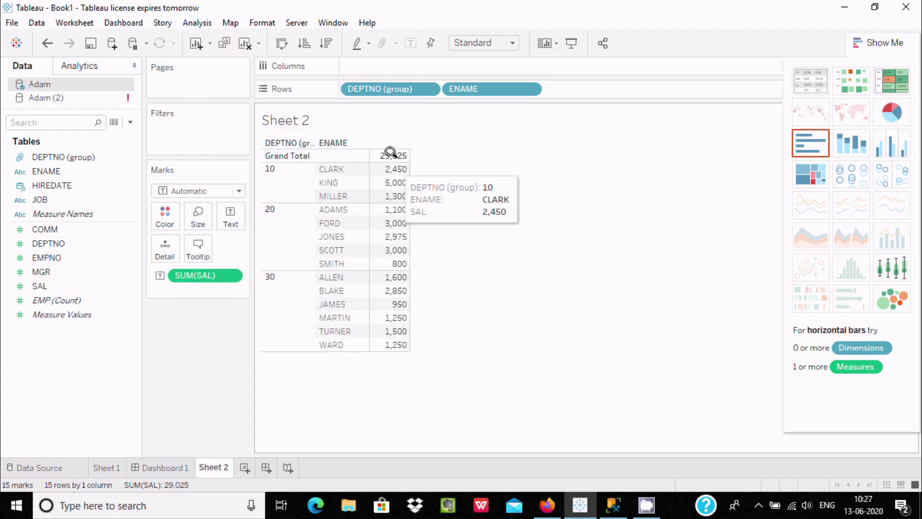
pyautogui.click(197, 20)
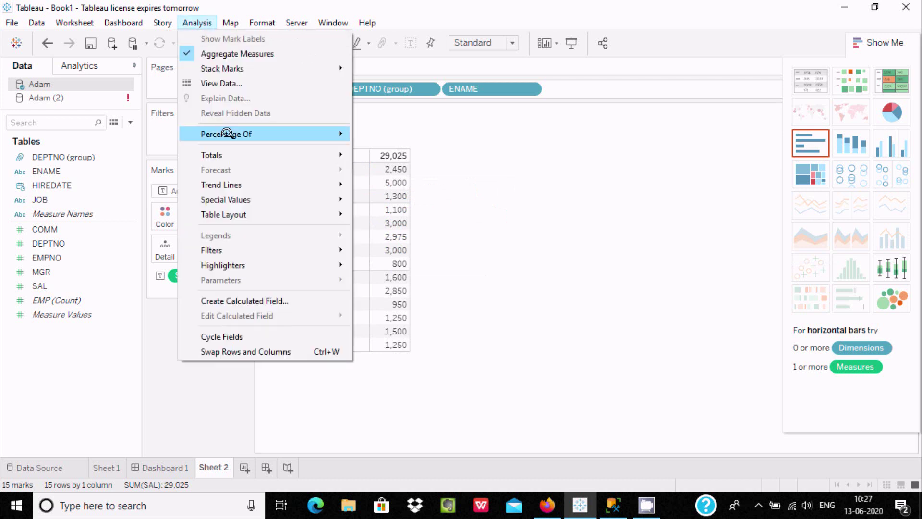
# Add all subtotals, giving department totals of 8,750, 10,875 and 9,400.
pyautogui.moveTo(295, 154)
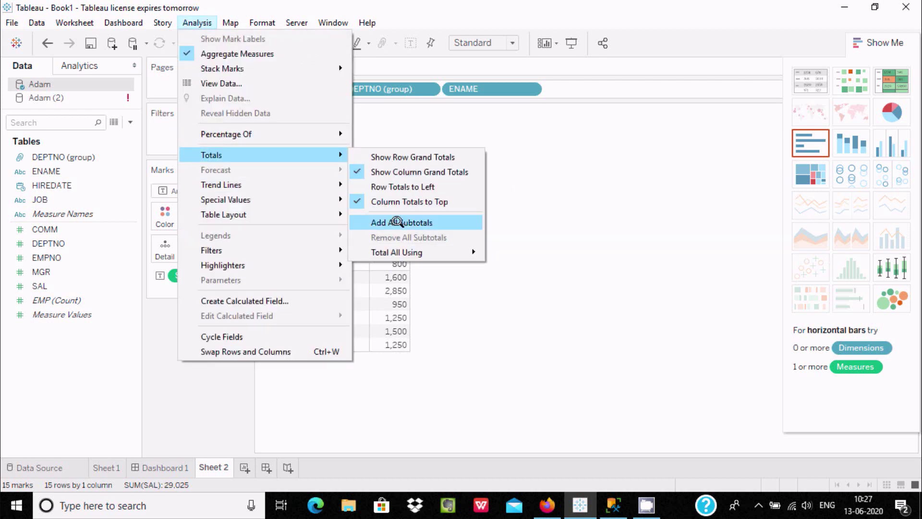
pyautogui.click(398, 223)
pyautogui.moveTo(383, 156)
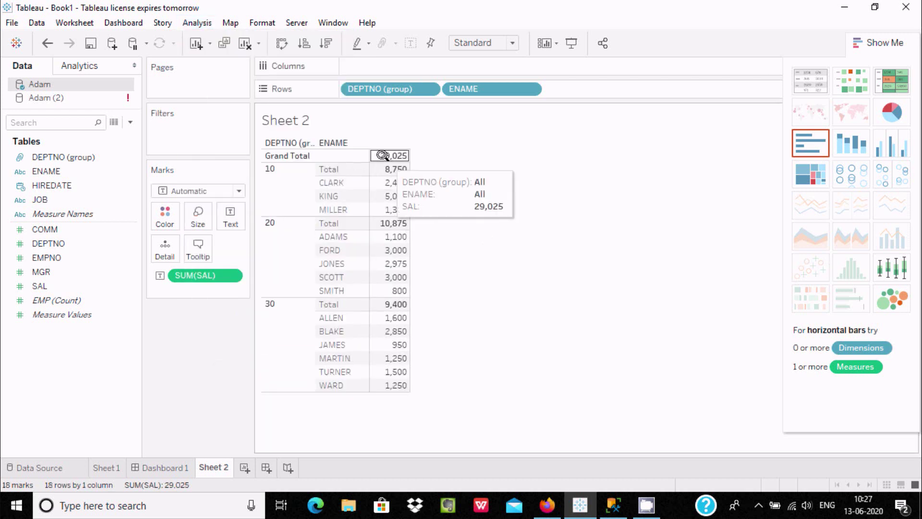
pyautogui.moveTo(392, 210)
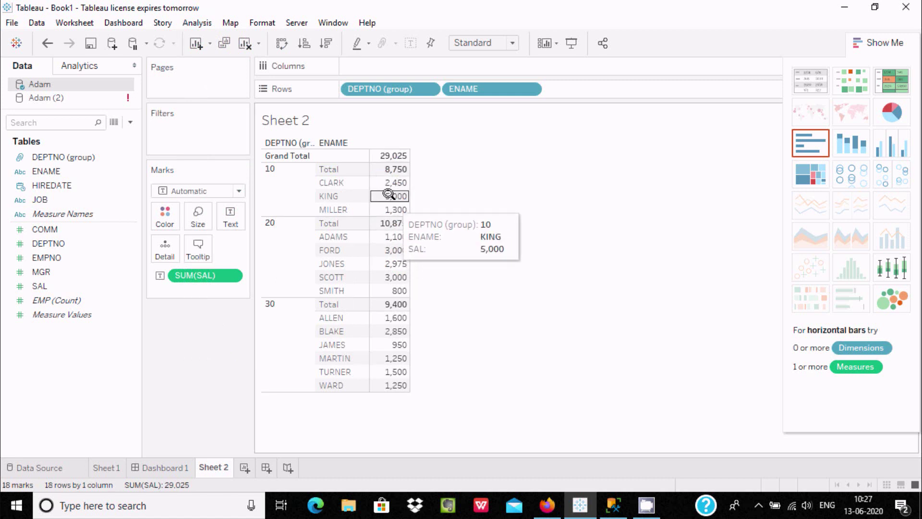
pyautogui.moveTo(388, 179)
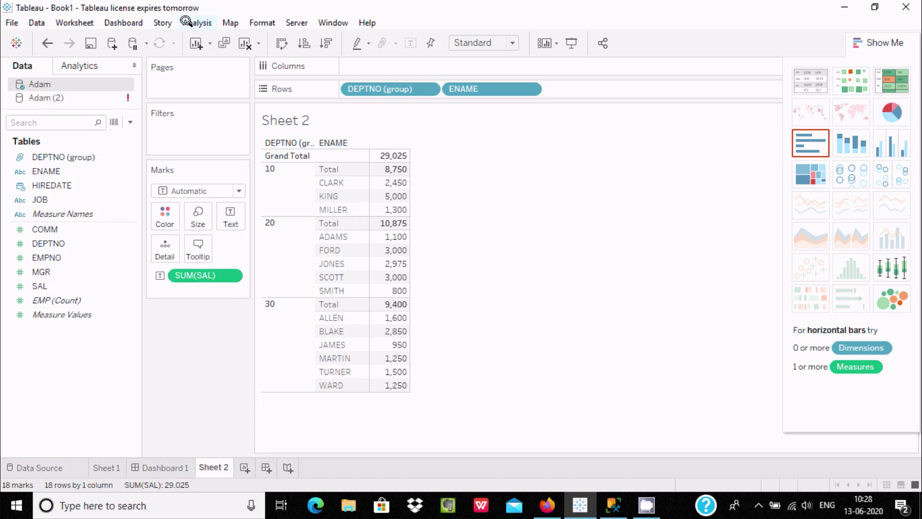
# Remove all the department subtotal rows from the table.
pyautogui.click(199, 22)
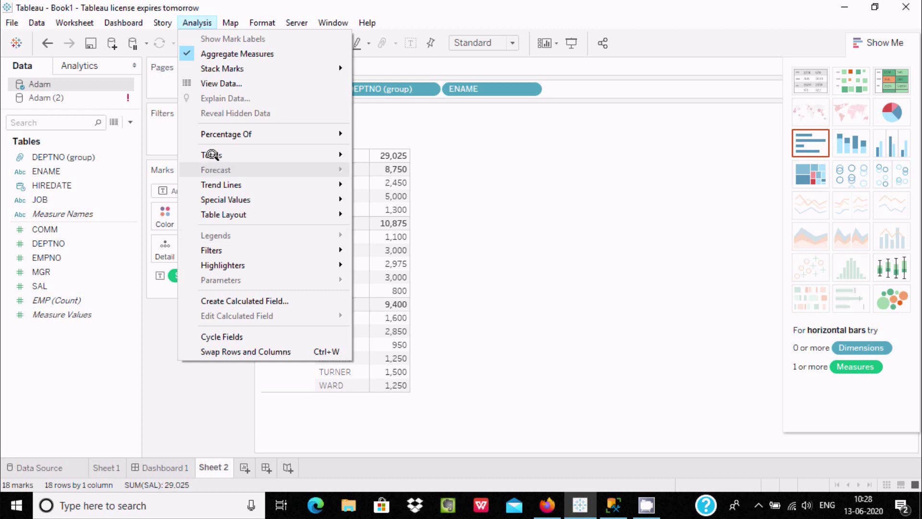
pyautogui.moveTo(211, 154)
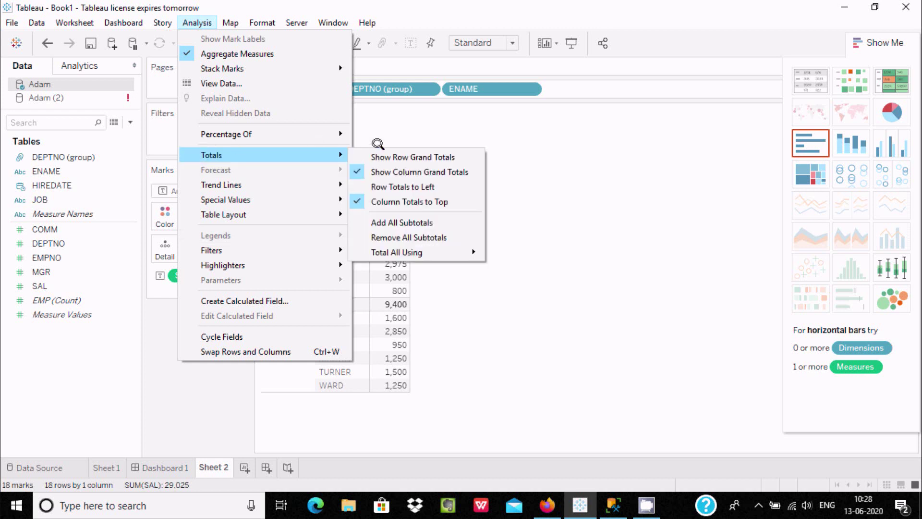
pyautogui.click(379, 231)
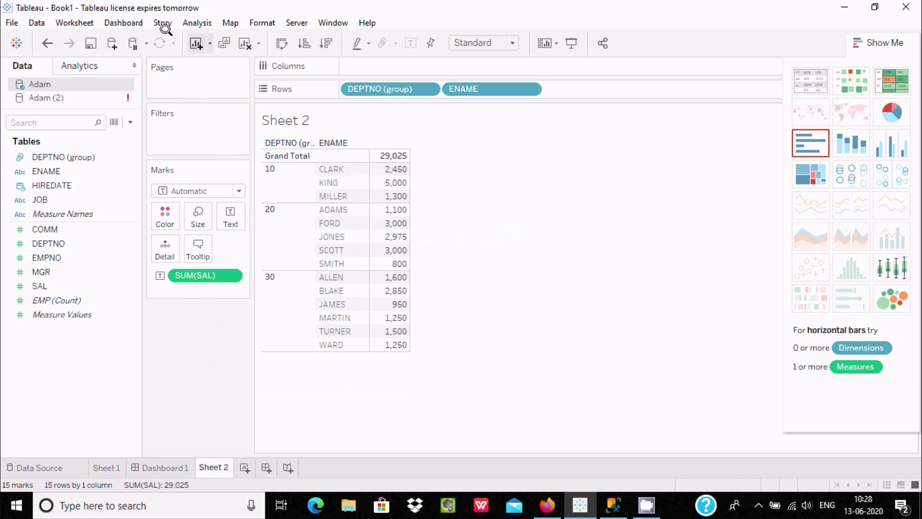
# Change the grand total to show the average salary.
pyautogui.click(186, 22)
pyautogui.moveTo(206, 153)
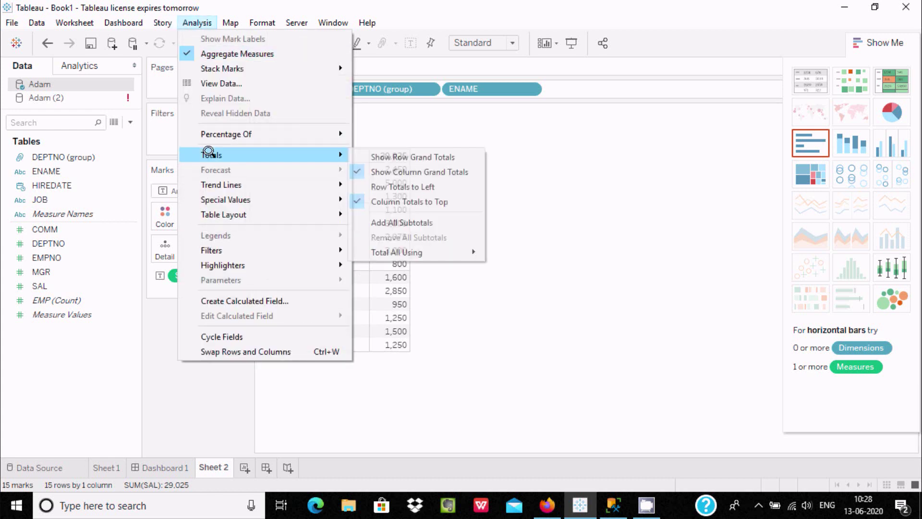
pyautogui.moveTo(389, 255)
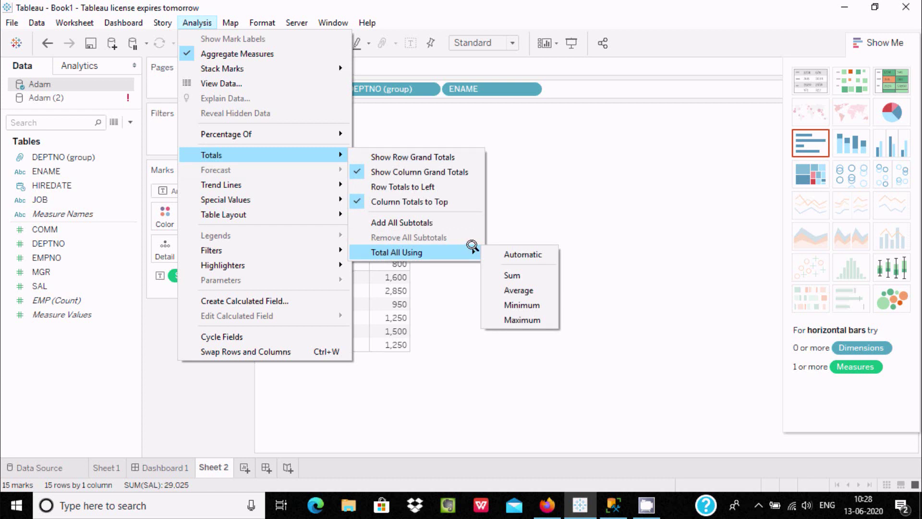
pyautogui.click(525, 288)
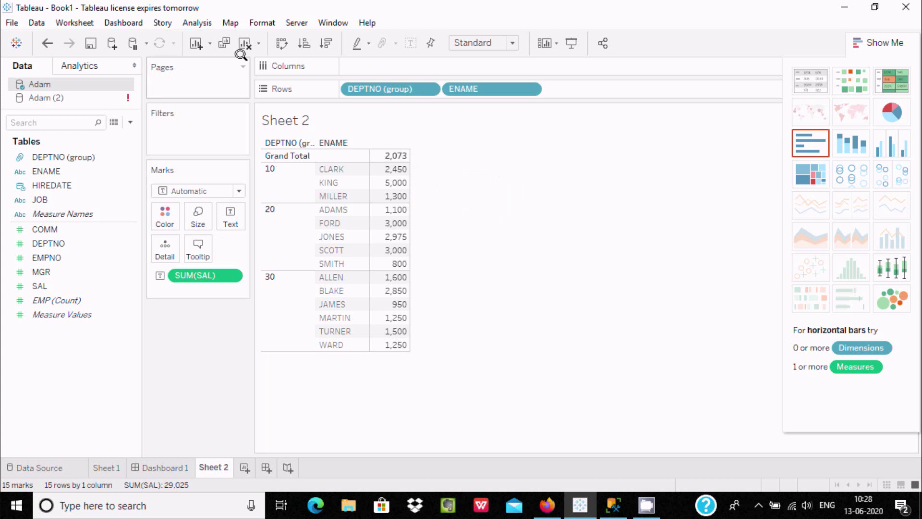
# Switch the total back to Sum so the Grand Total reads 29,025.
pyautogui.click(191, 21)
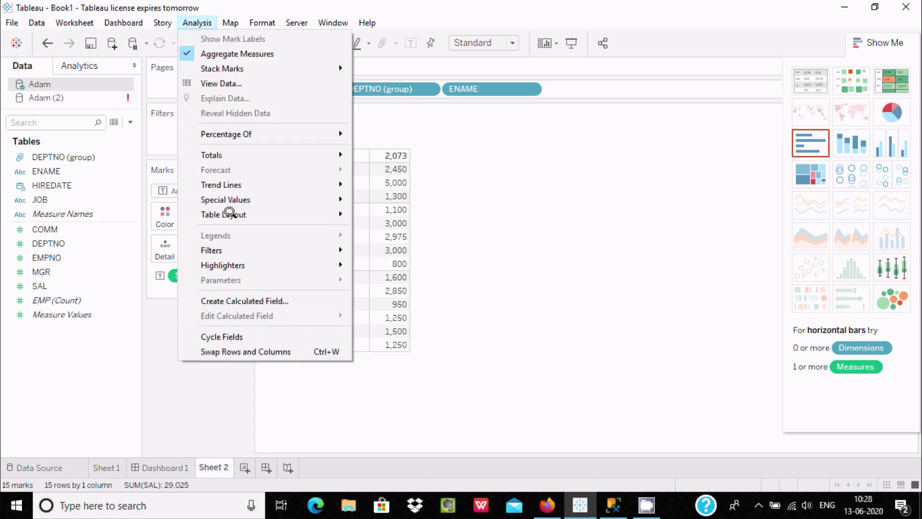
pyautogui.moveTo(396, 245)
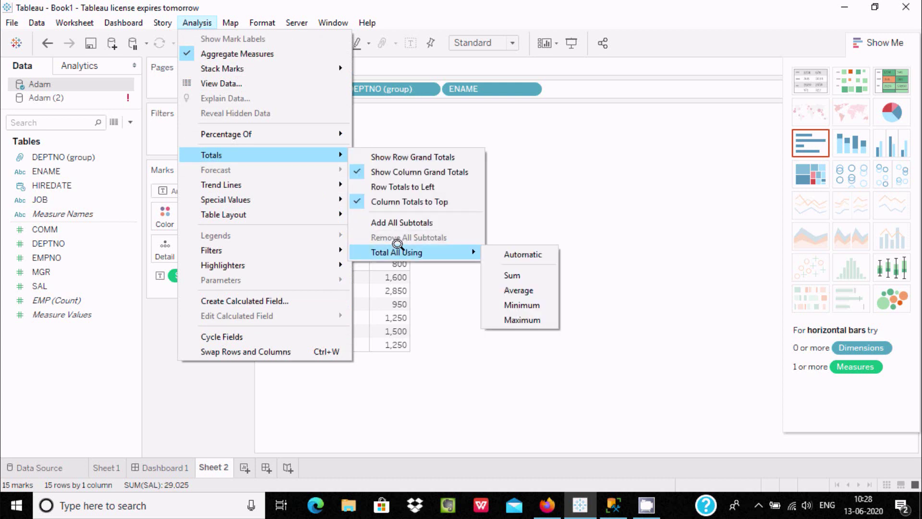
pyautogui.click(517, 275)
pyautogui.moveTo(379, 167)
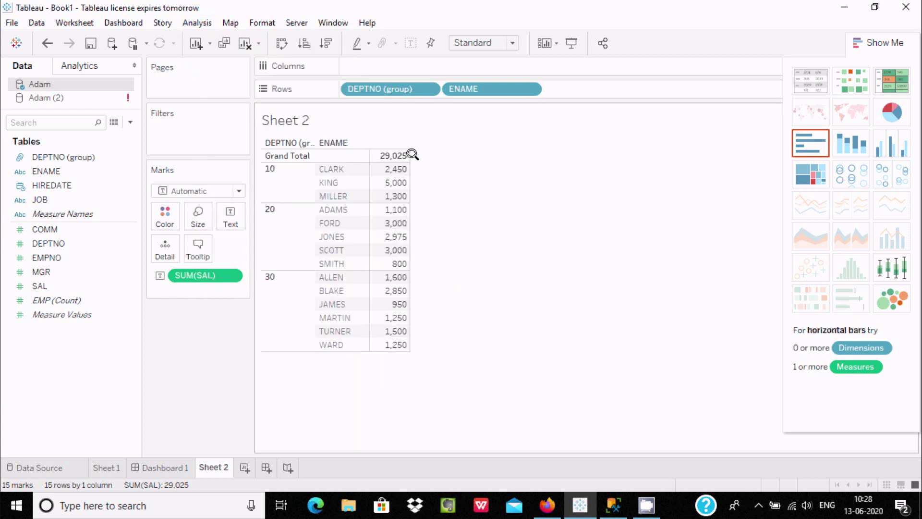
pyautogui.moveTo(403, 154)
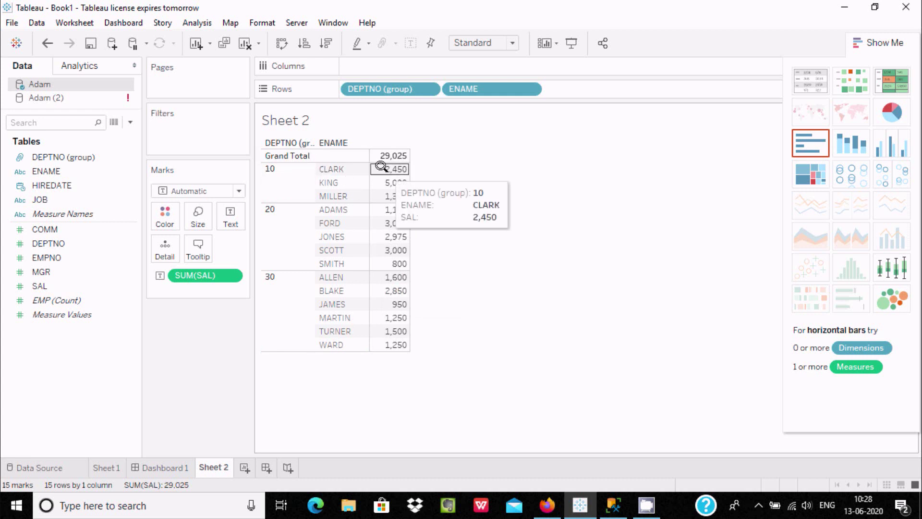
pyautogui.click(582, 499)
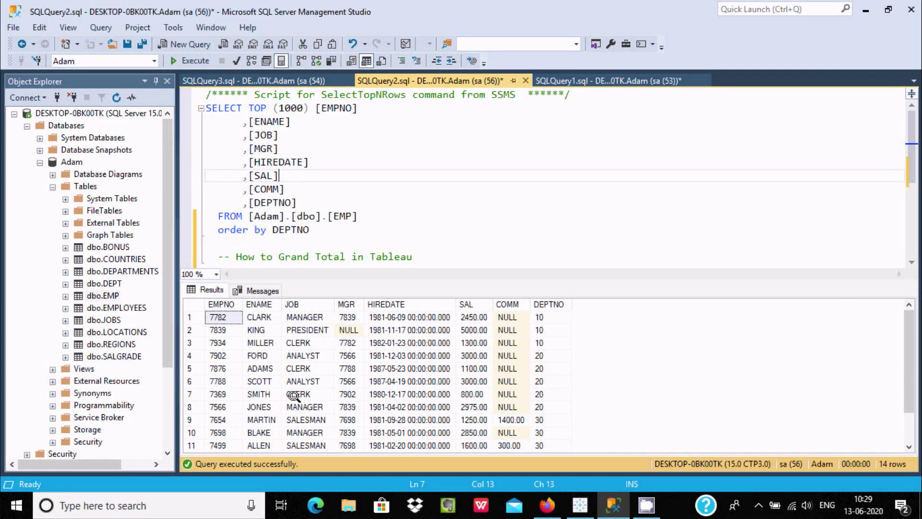
pyautogui.click(295, 315)
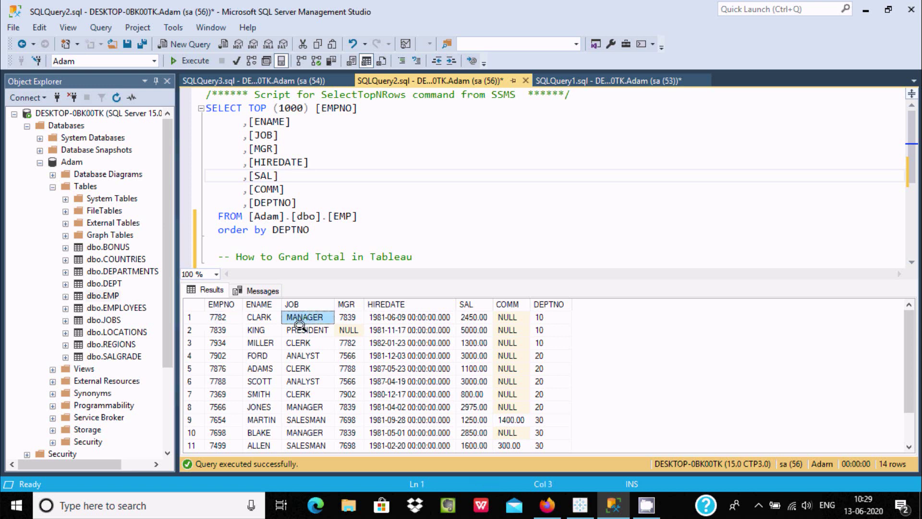
pyautogui.click(303, 407)
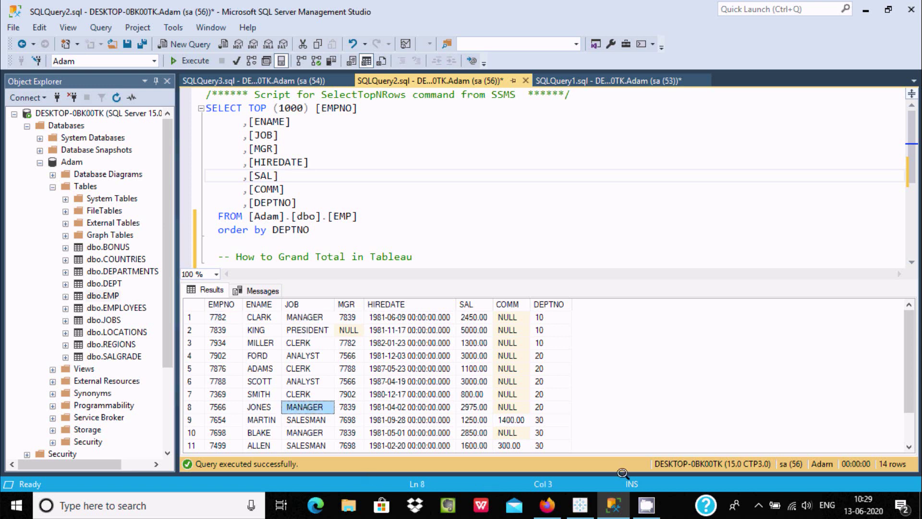
pyautogui.click(580, 504)
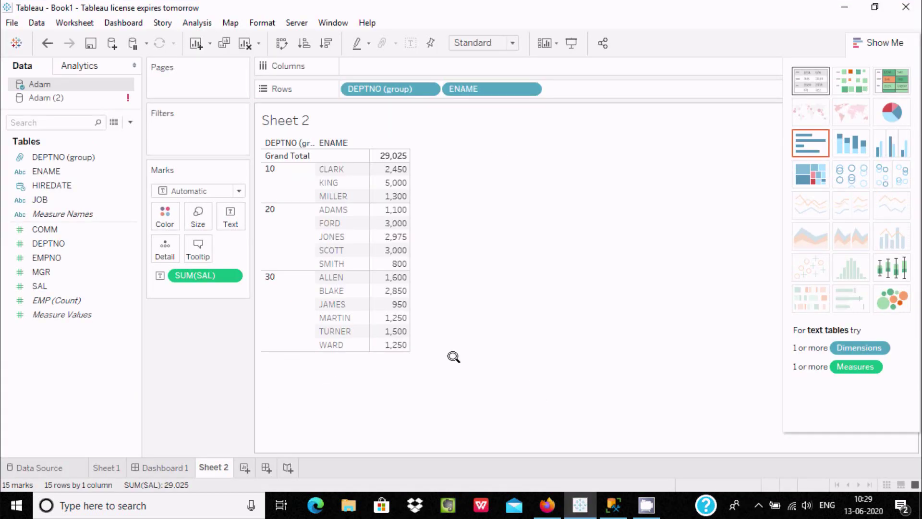
pyautogui.click(612, 504)
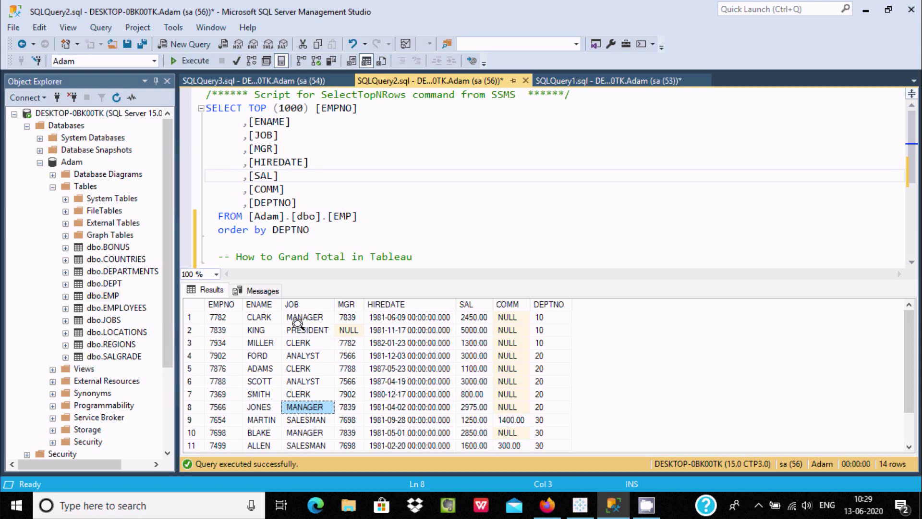
pyautogui.click(580, 504)
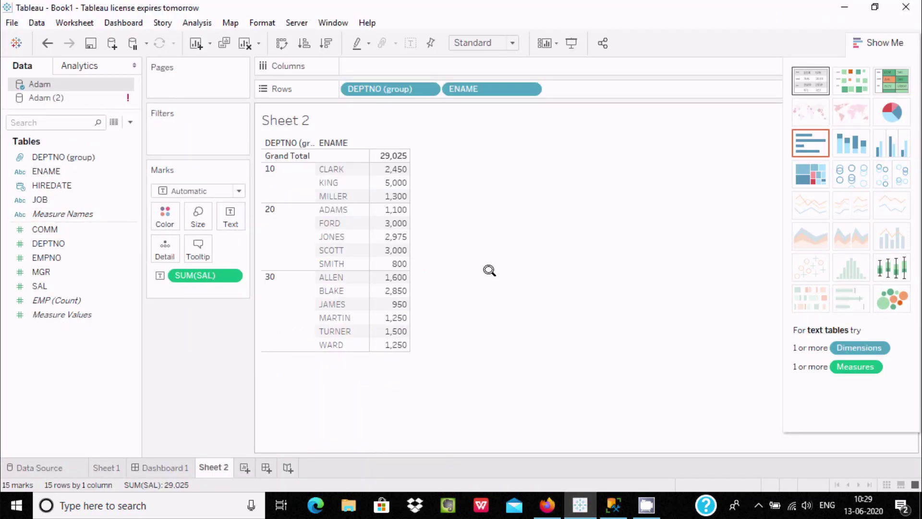
# Start the new Sheet 3 worksheet and group the Data pane fields by folder.
pyautogui.click(243, 466)
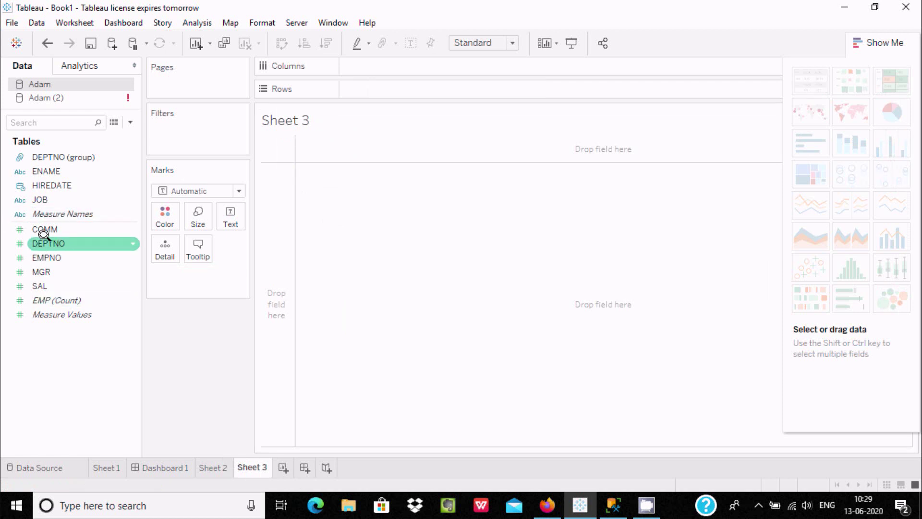
pyautogui.click(38, 199)
pyautogui.rightClick(39, 199)
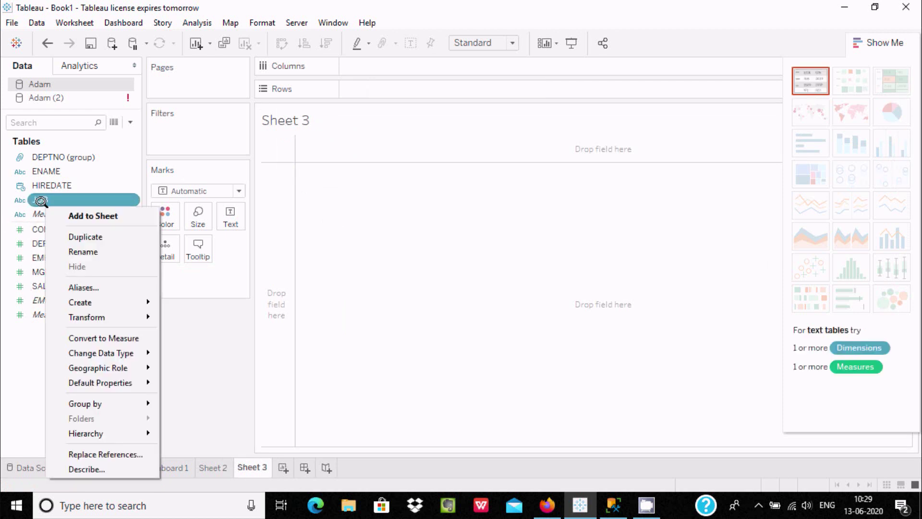
pyautogui.moveTo(97, 404)
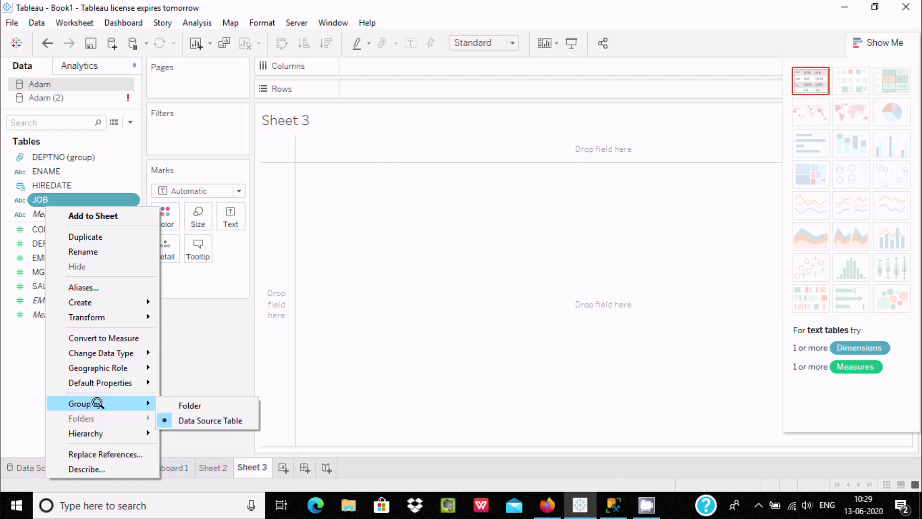
pyautogui.click(178, 400)
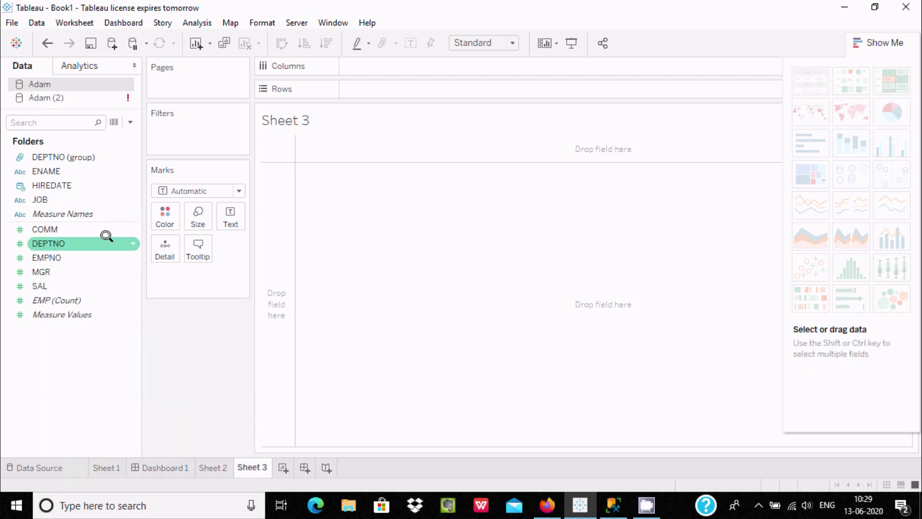
# Create a JOB (group) field from the JOB field's job titles.
pyautogui.click(40, 199)
pyautogui.rightClick(40, 199)
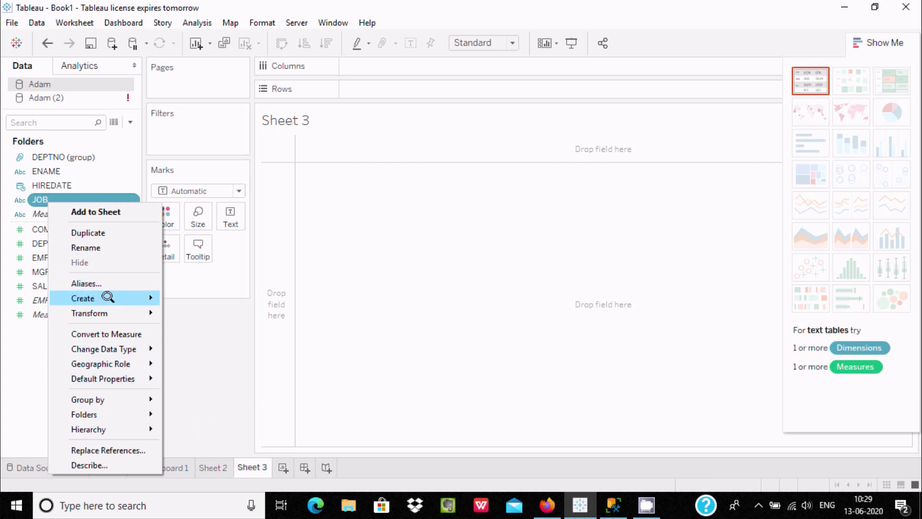
pyautogui.moveTo(159, 297)
pyautogui.click(189, 309)
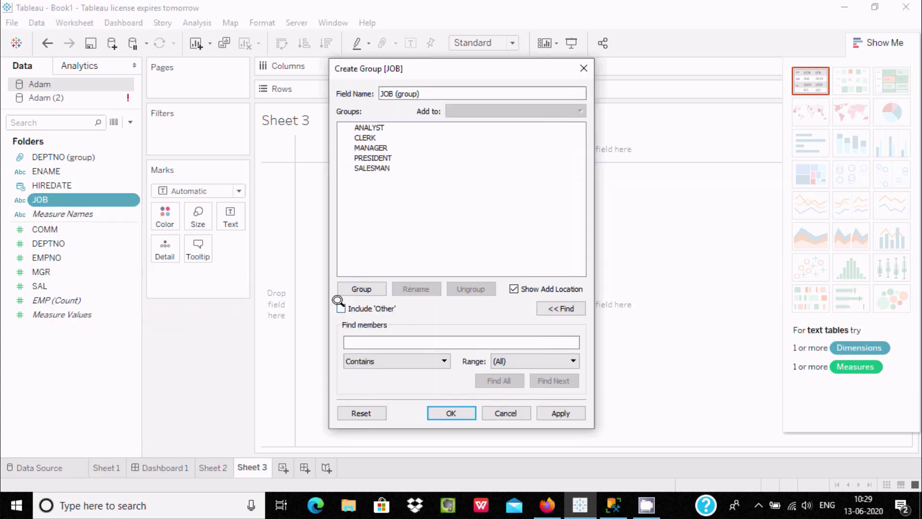
pyautogui.click(441, 413)
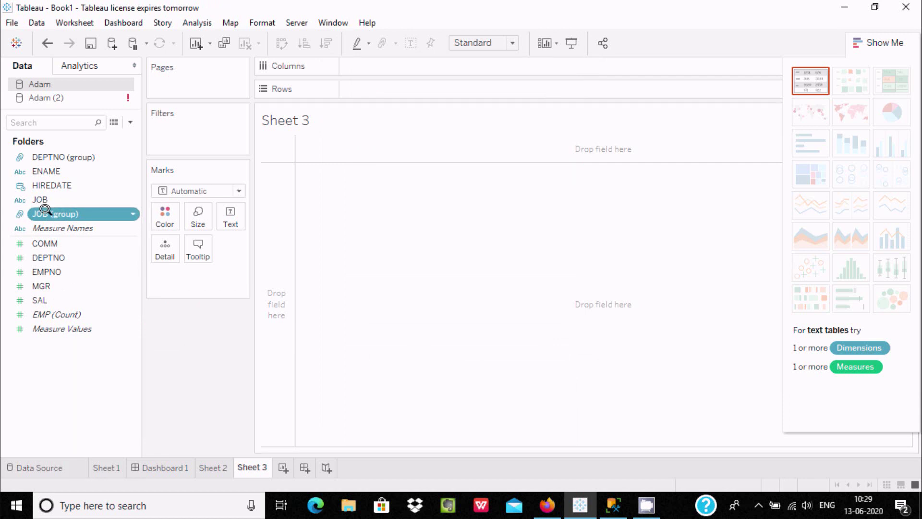
# Build a text table of summed SAL per employee, with JOB (group) and ENAME on Rows.
pyautogui.moveTo(37, 211); pyautogui.dragTo(310, 138)
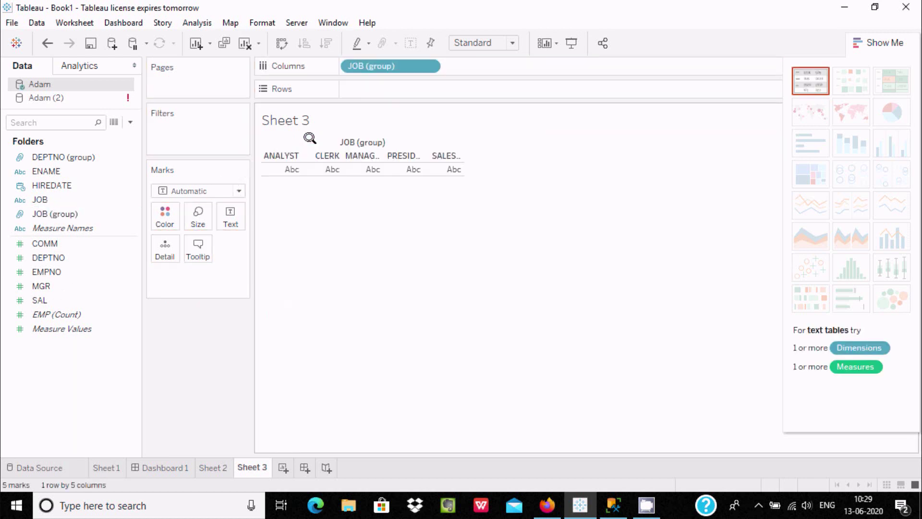
pyautogui.click(799, 70)
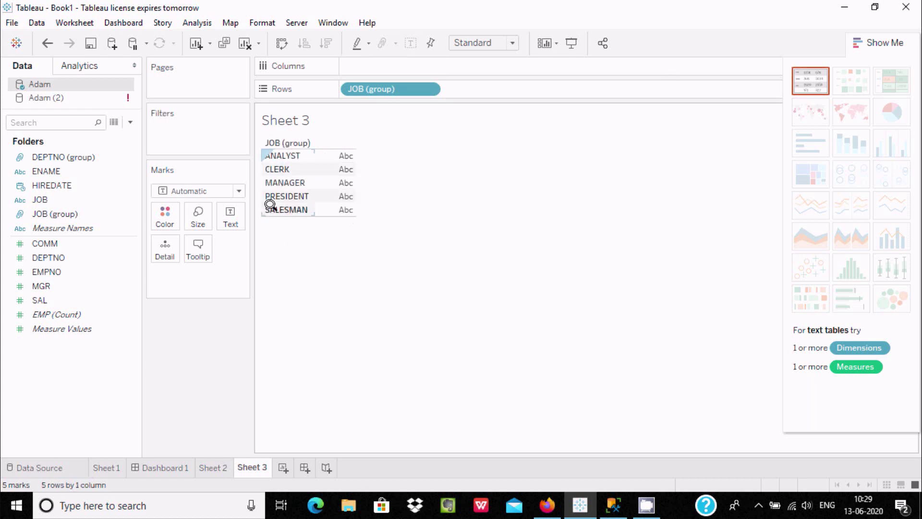
pyautogui.click(30, 270)
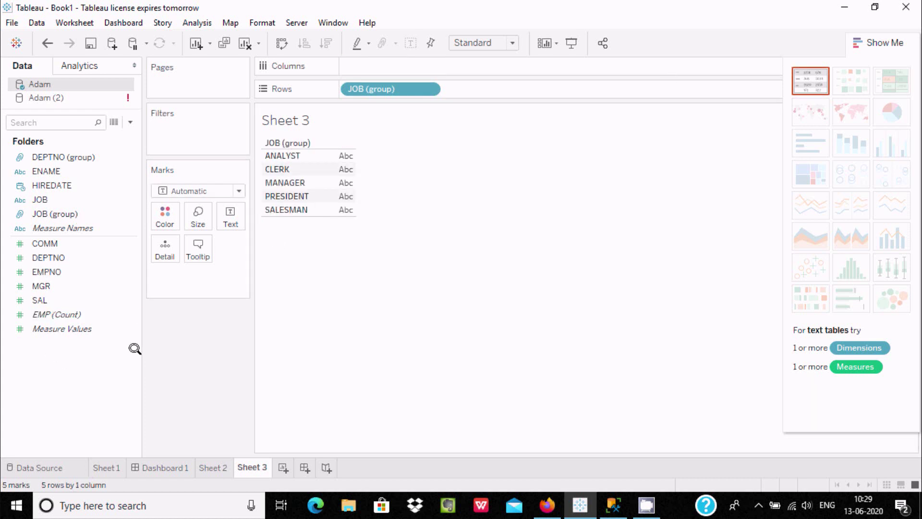
pyautogui.moveTo(53, 300); pyautogui.dragTo(480, 66)
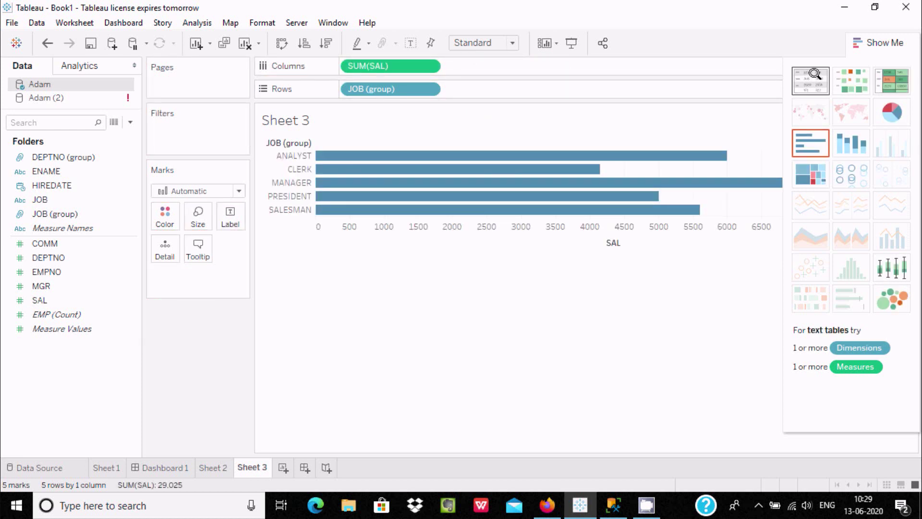
pyautogui.click(810, 79)
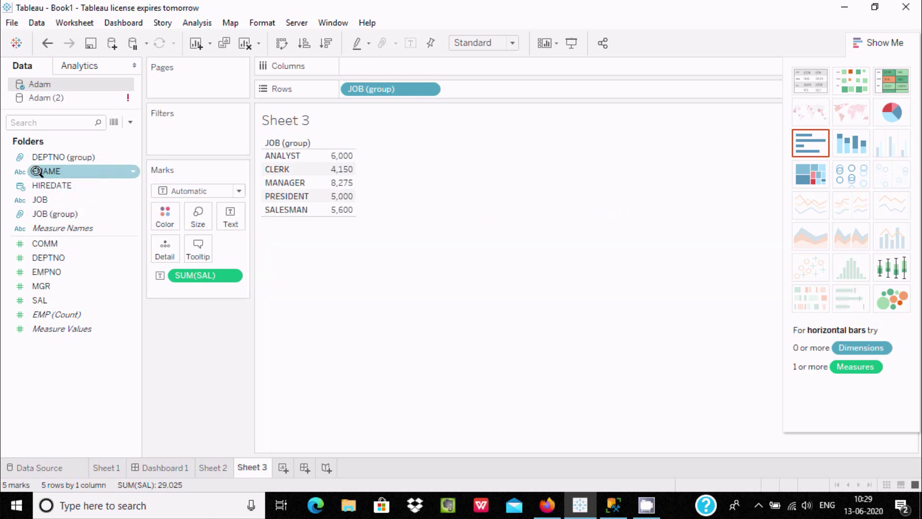
pyautogui.moveTo(67, 172); pyautogui.dragTo(461, 62)
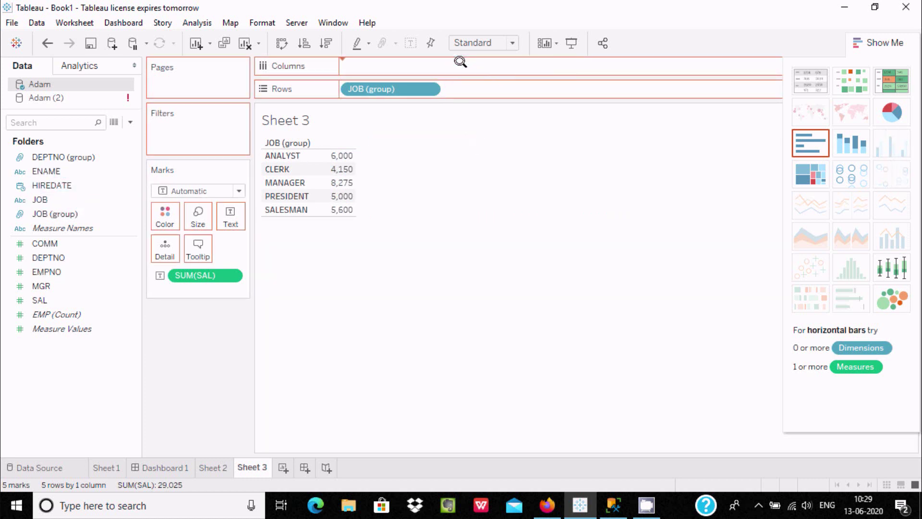
pyautogui.click(797, 81)
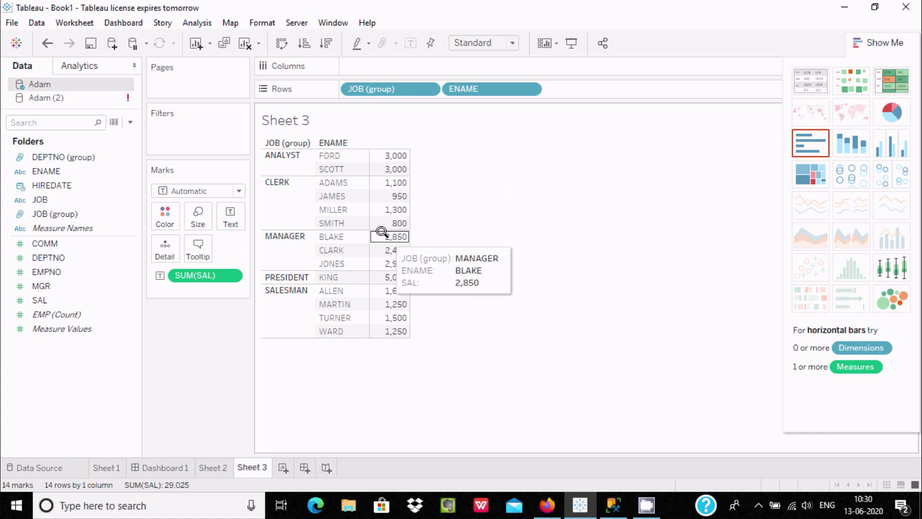
# Turn on Show Column Grand Totals to add a 29,025 Grand Total row.
pyautogui.click(196, 23)
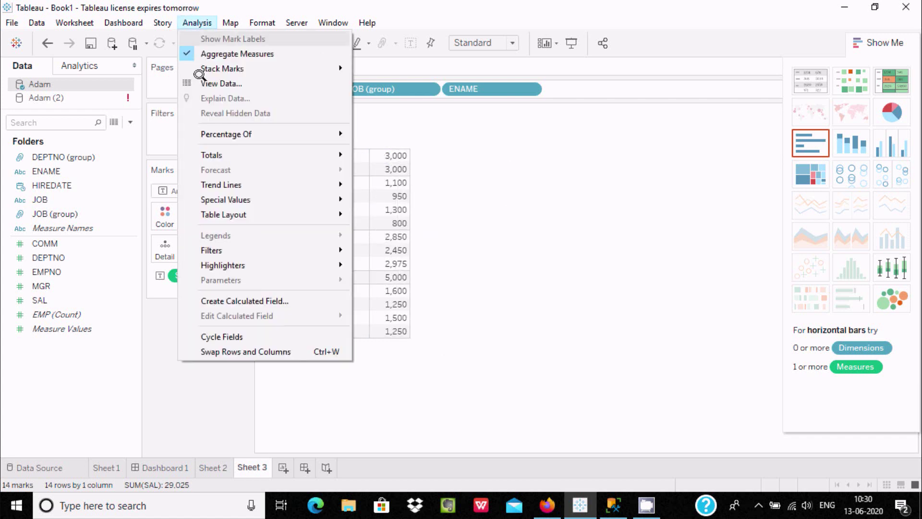
pyautogui.moveTo(282, 154)
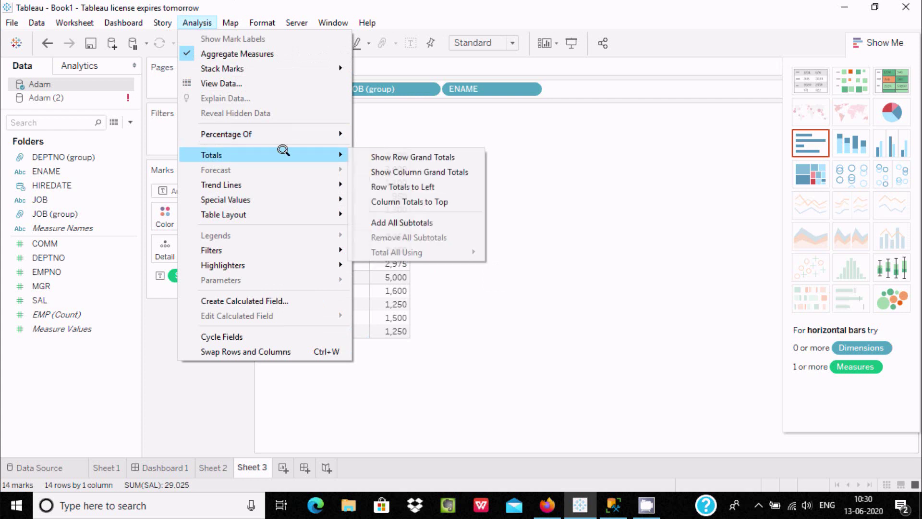
pyautogui.click(388, 172)
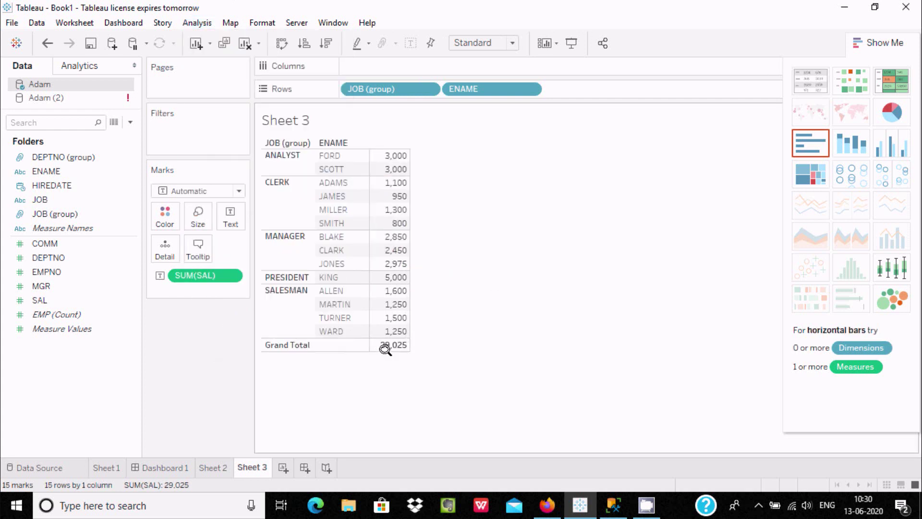